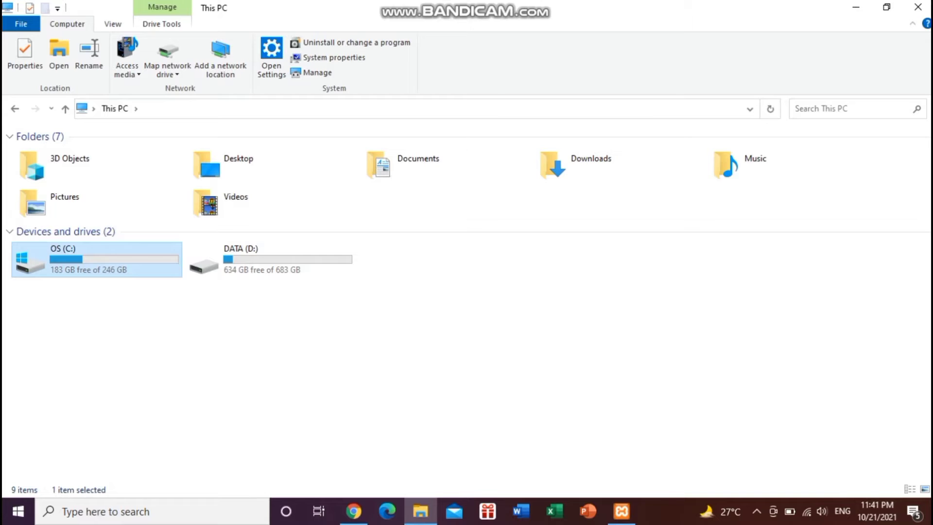
Step: Paste the copied arsip-desa archive into the xampp\htdocs folder on drive C
double_click(97, 253)
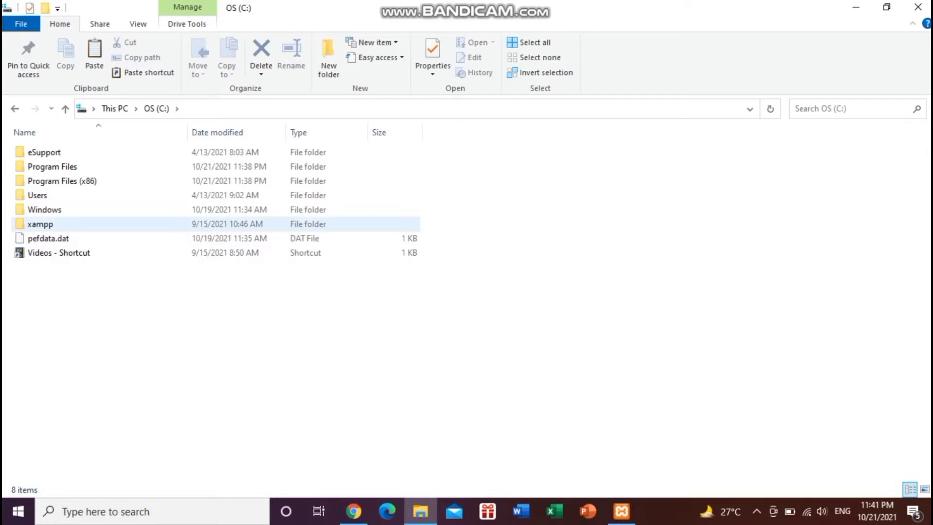
double_click(44, 224)
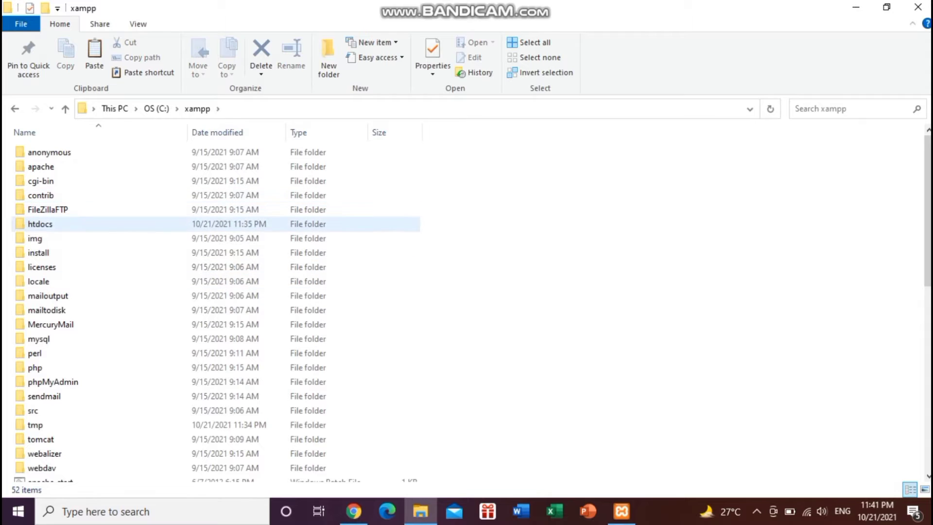
double_click(40, 223)
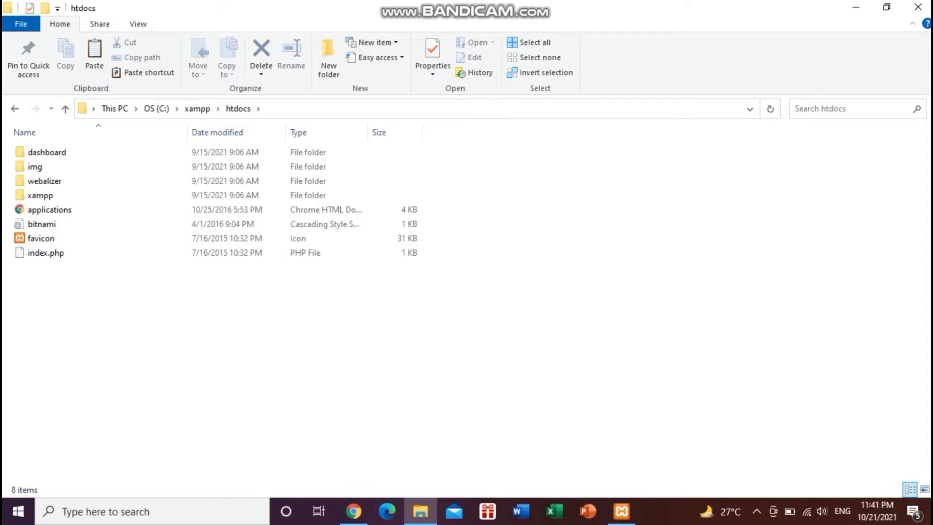
right_click(111, 294)
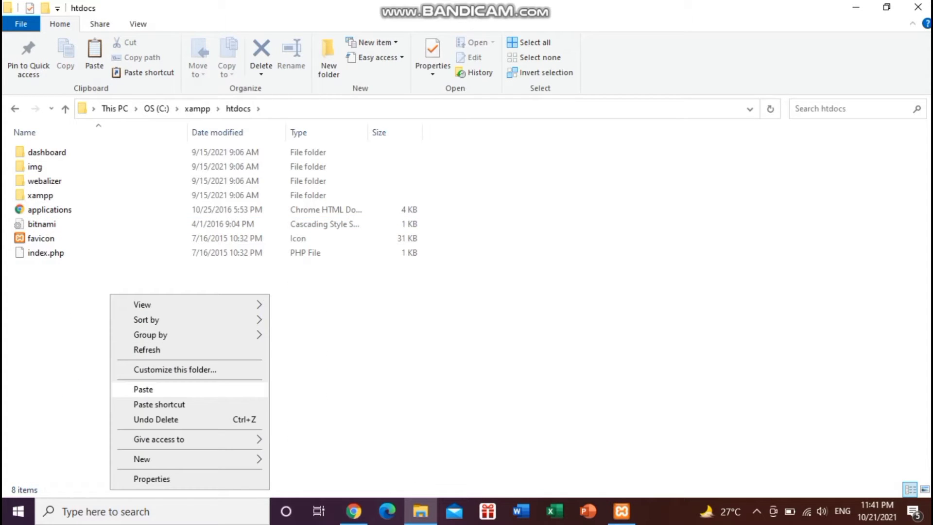
left_click(143, 390)
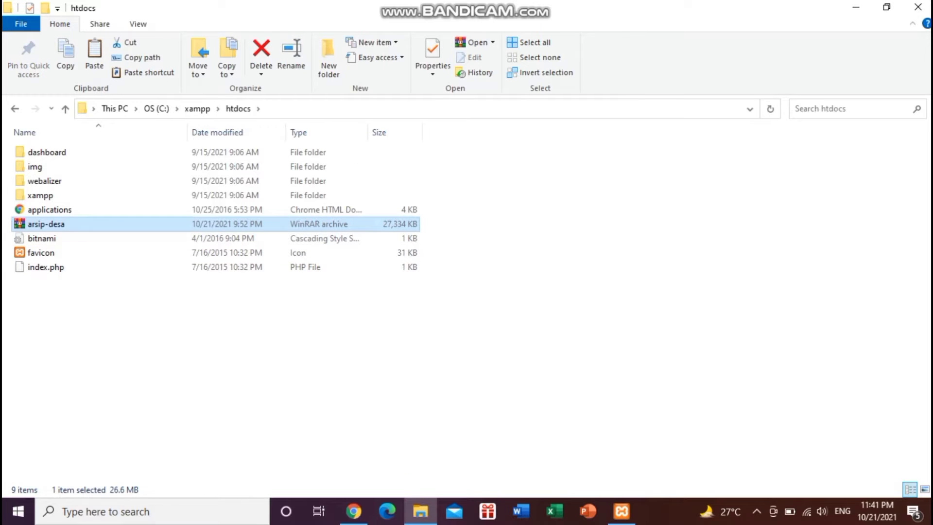
Step: Extract the arsip-desa archive directly into htdocs and select the extracted arsip-desa folder
right_click(97, 225)
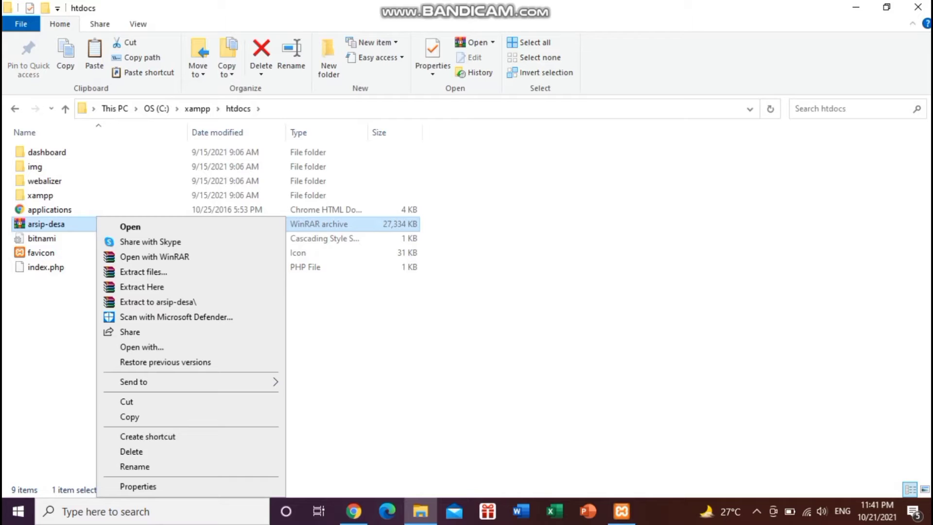
left_click(142, 286)
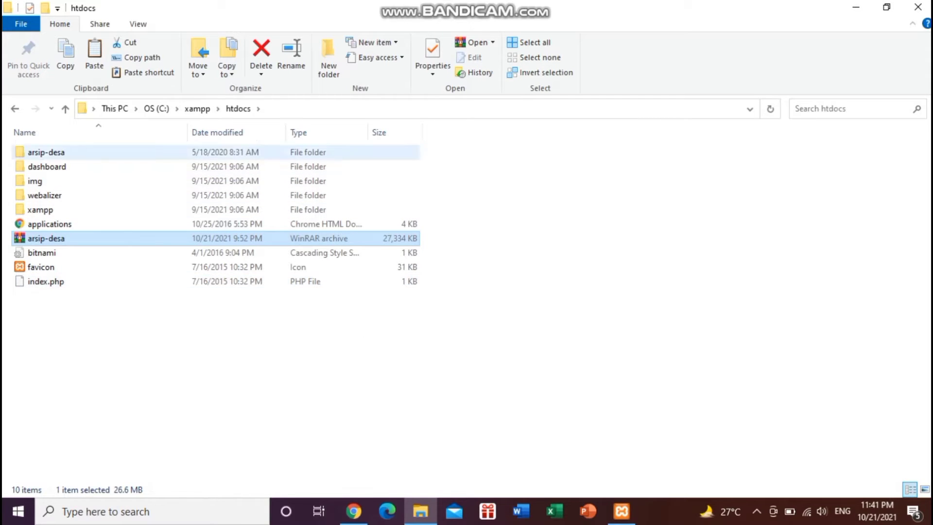
left_click(46, 152)
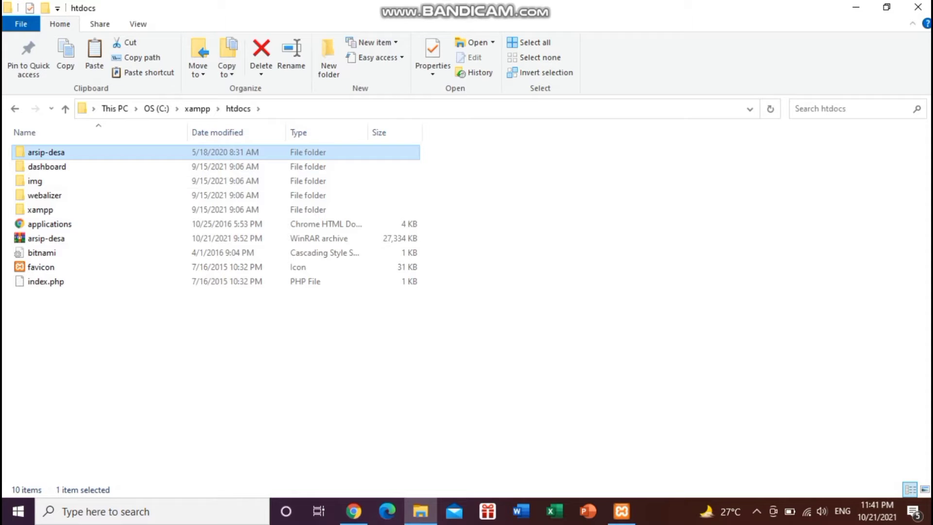
Step: Switch to the XAMPP Control Panel and start the Apache and MySQL modules
left_click(621, 511)
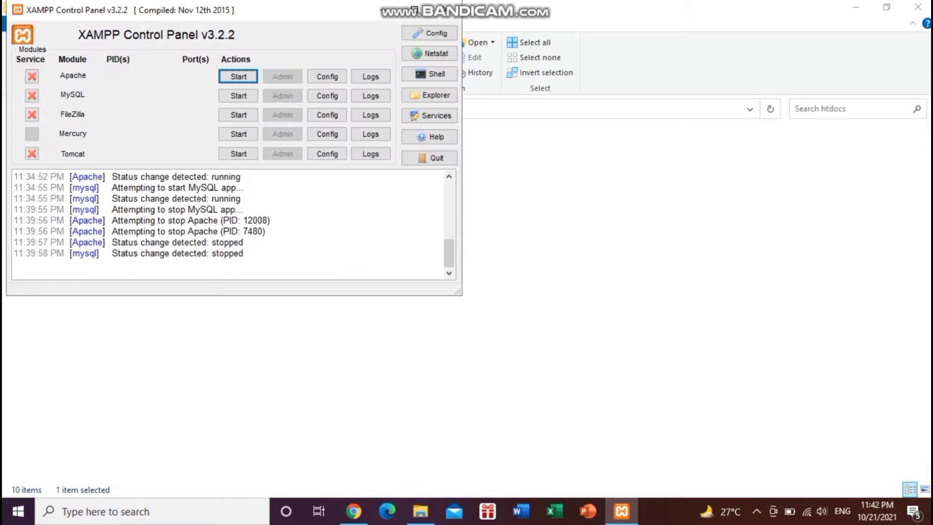
left_click(239, 77)
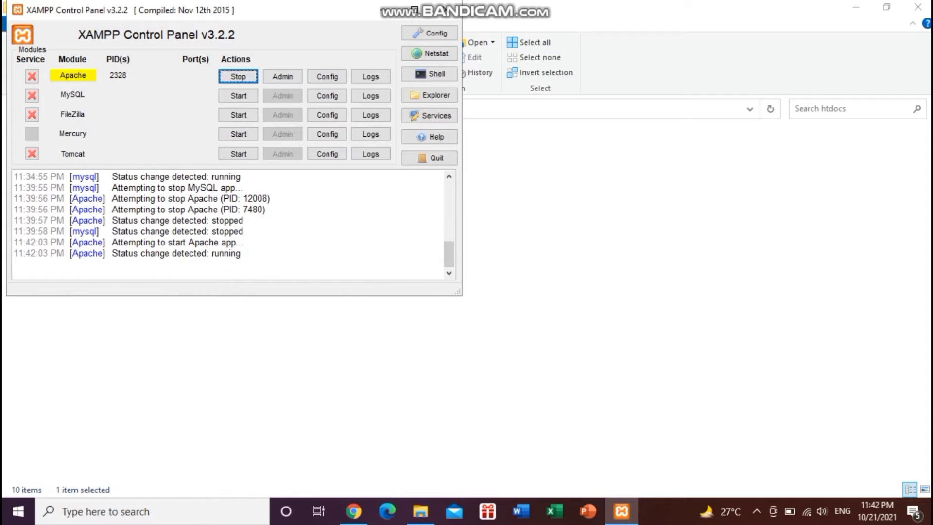
left_click(239, 96)
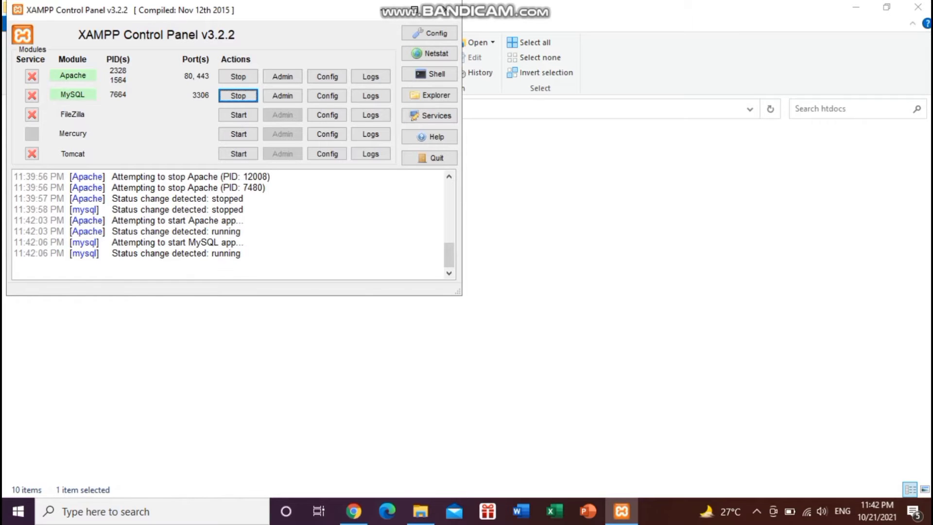
left_click(559, 291)
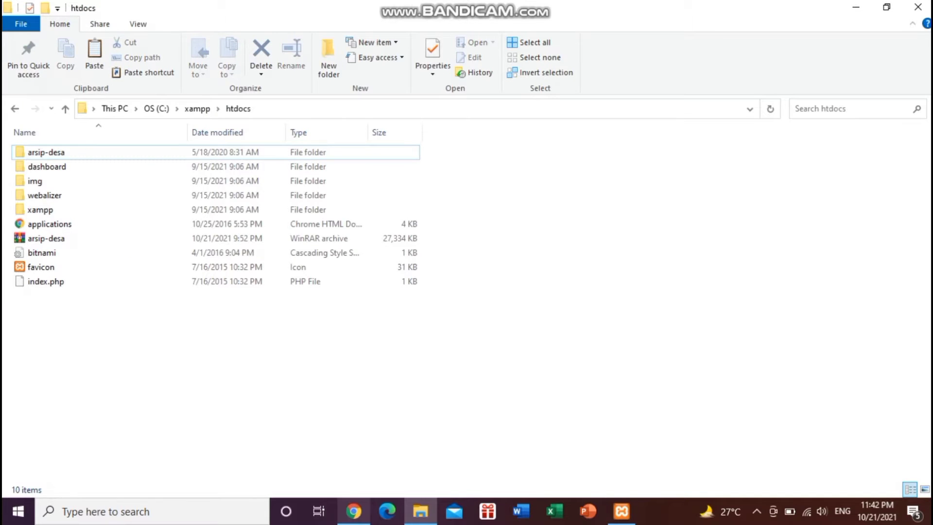
Step: Switch to Chrome, load localhost and open phpMyAdmin from the XAMPP dashboard
left_click(354, 510)
left_click(204, 35)
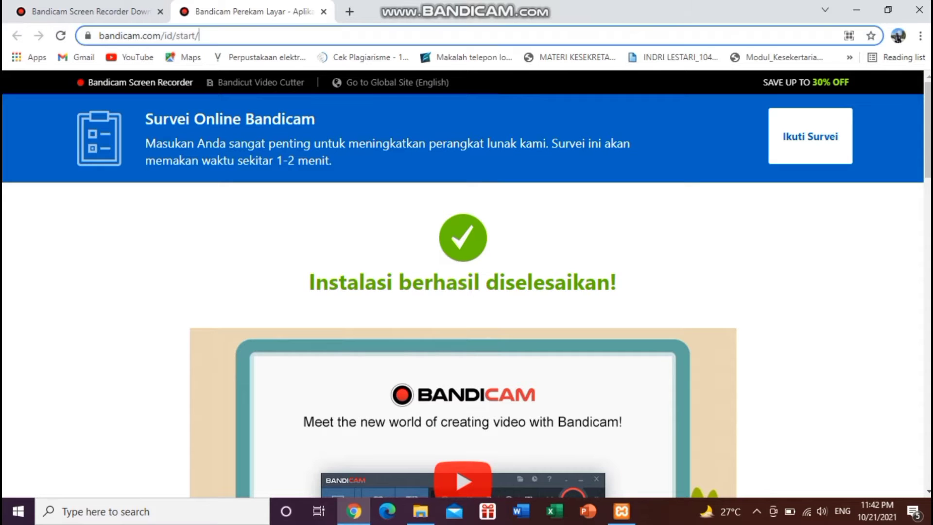
key("BackSpace")
type("local")
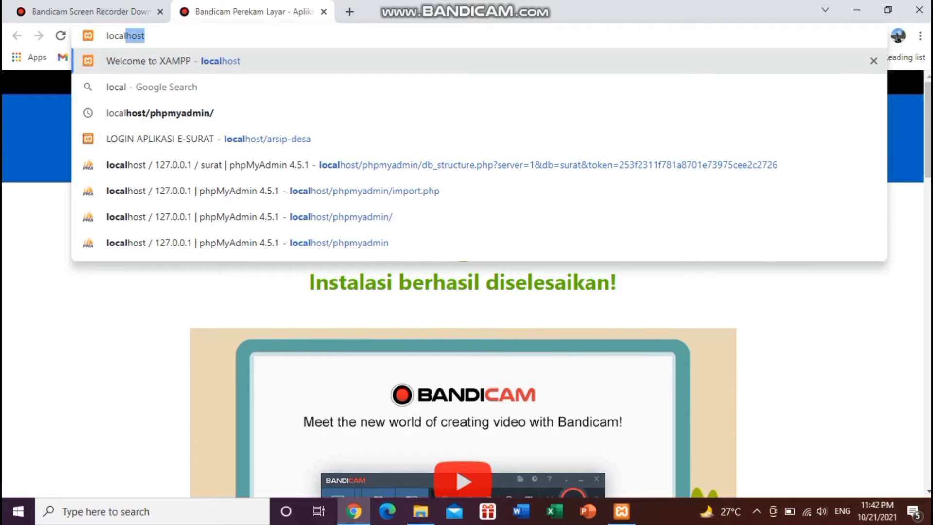
key("Return")
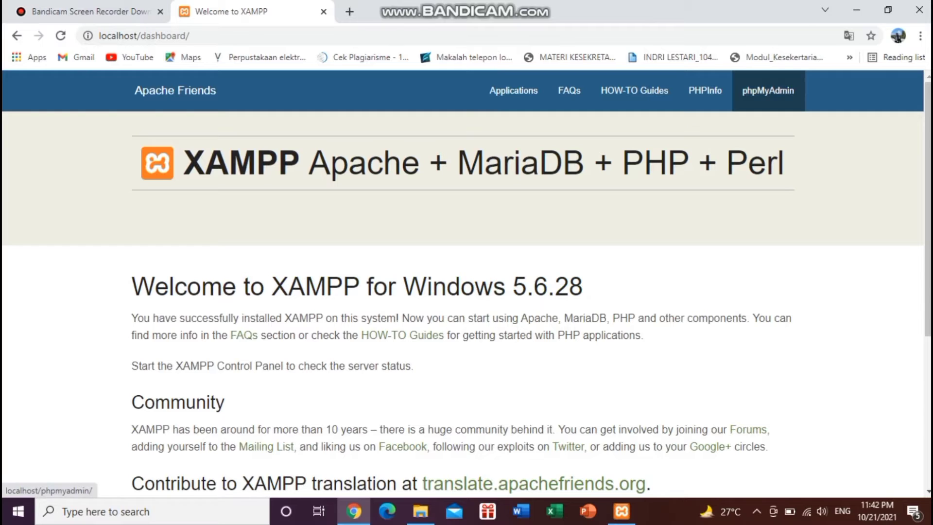
left_click(768, 90)
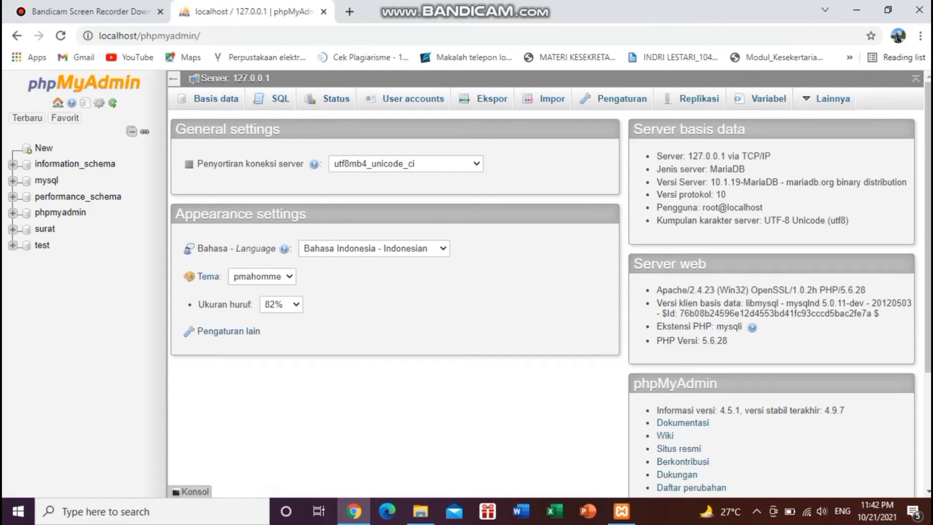
Step: Open the surat database in phpMyAdmin to examine its table structure
left_click(756, 511)
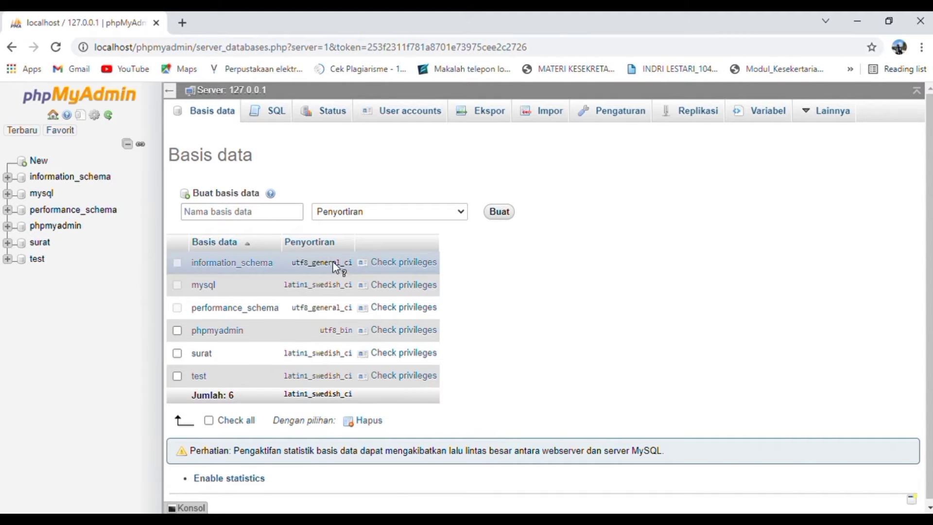
left_click(278, 218)
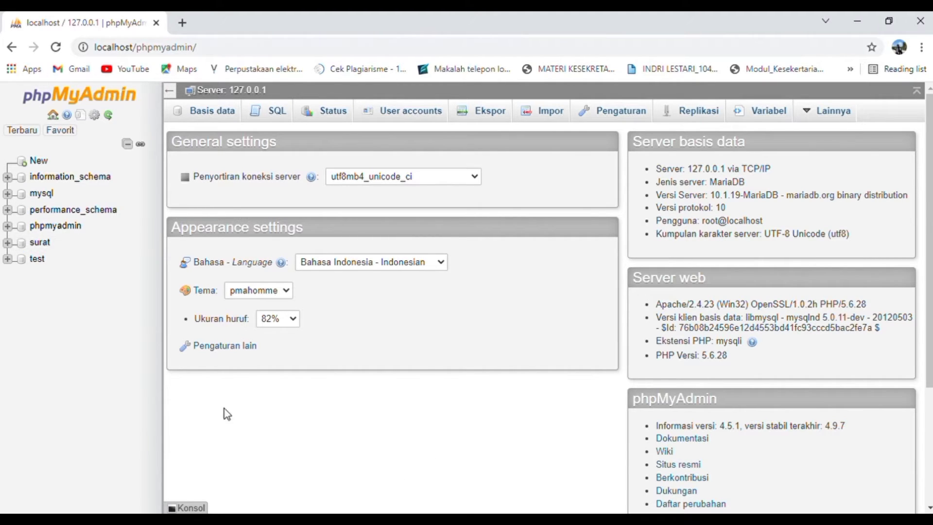
left_click(49, 242)
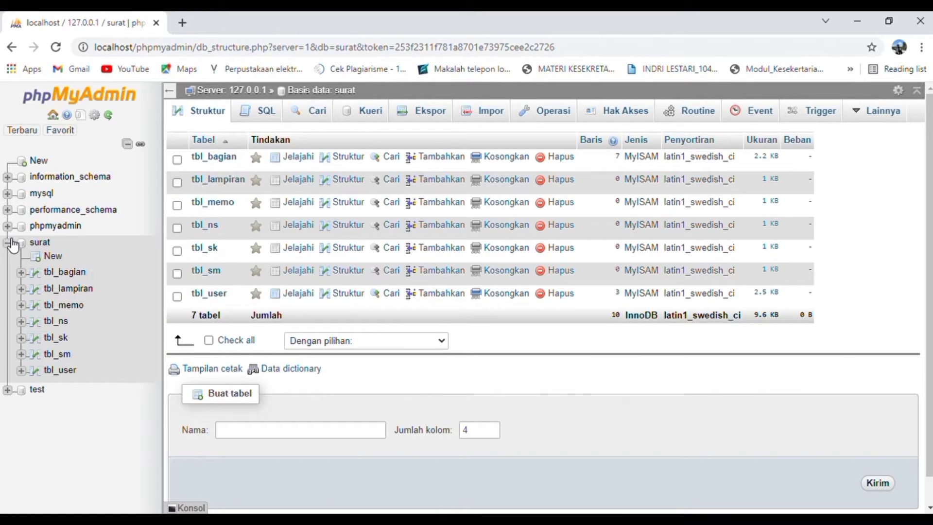
Step: Open the E-Surat login page at localhost/arsip-desa in a new browser tab
key("ctrl+t")
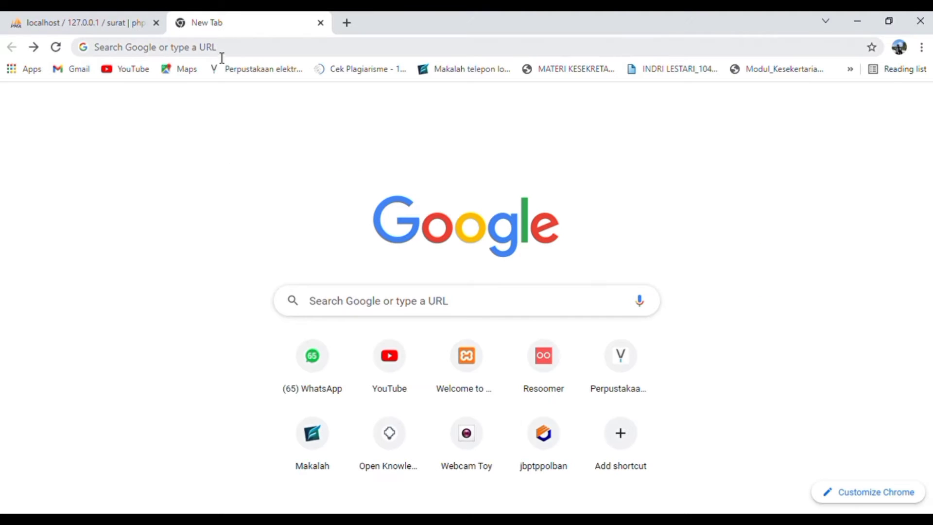
left_click(222, 58)
type("loc")
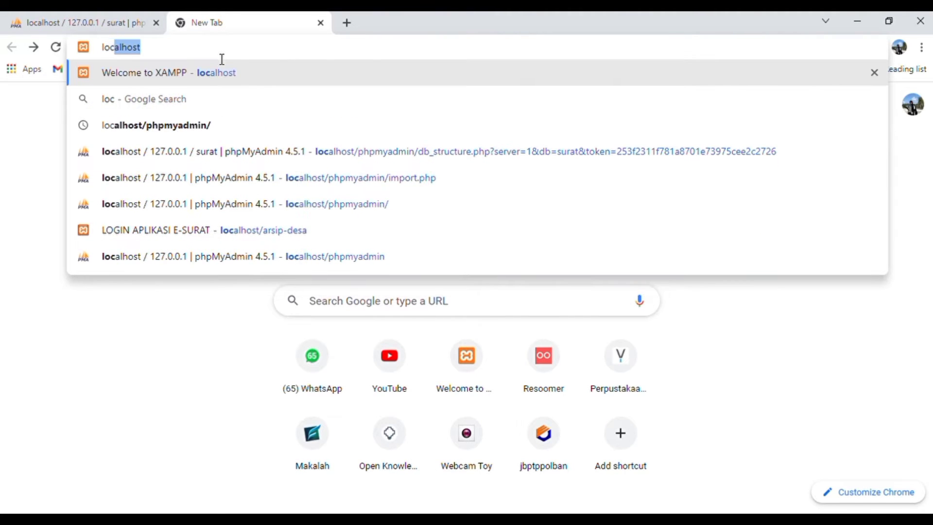
type("alhost")
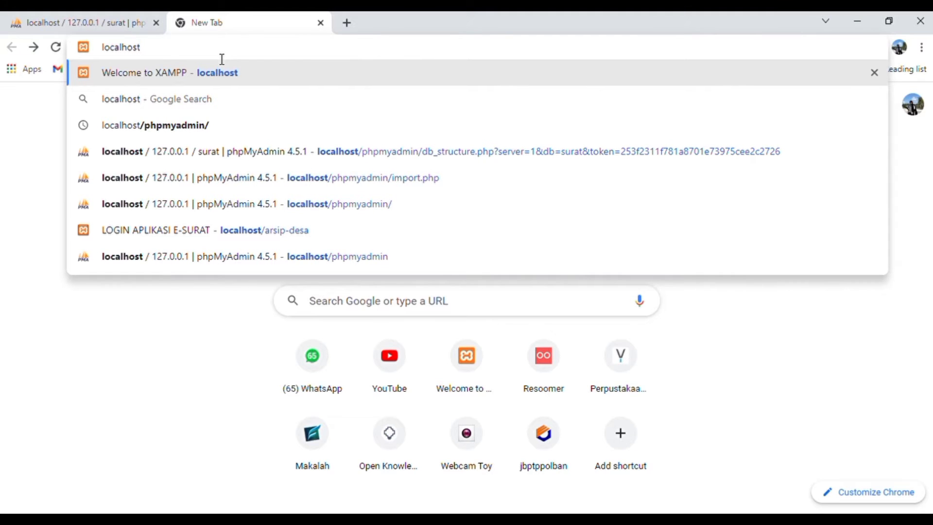
type("/")
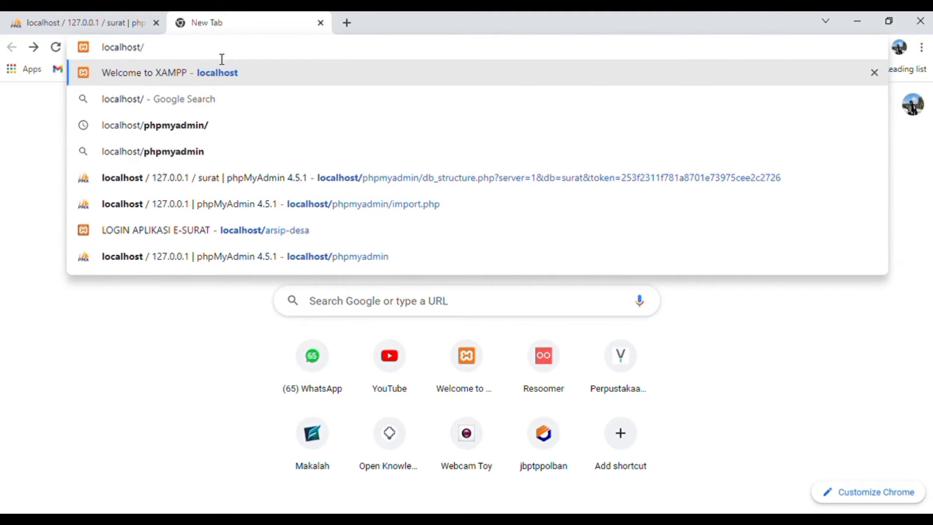
type("a")
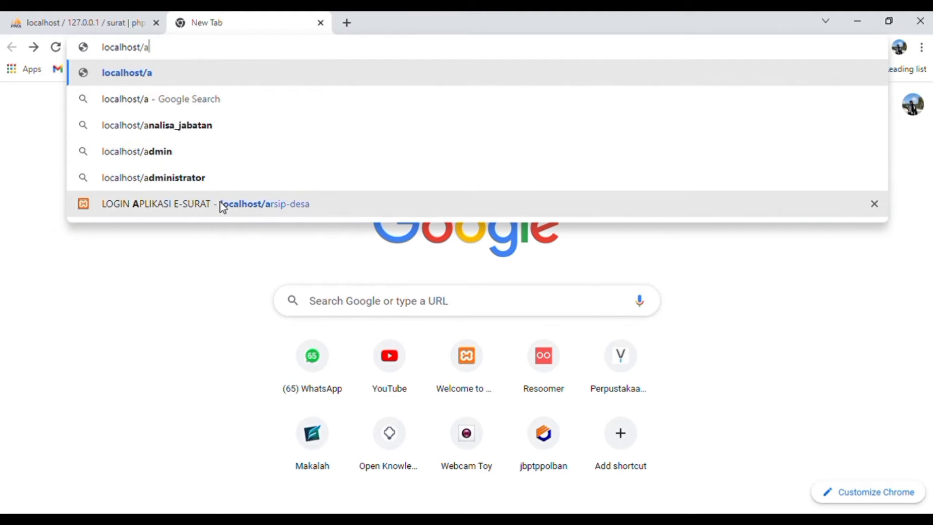
left_click(223, 207)
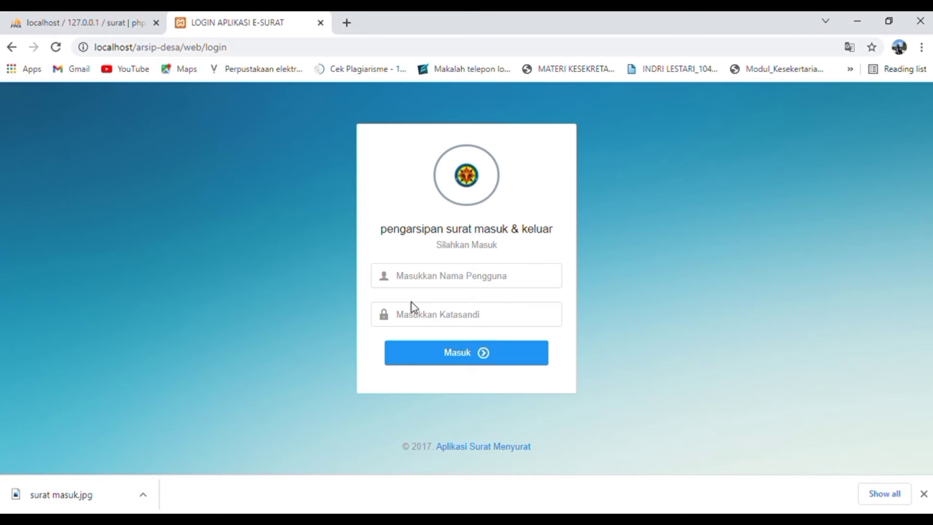
Step: Log in to the letter archive as admin2 with the account password and dismiss the browser's password warning
left_click(442, 285)
type("ad")
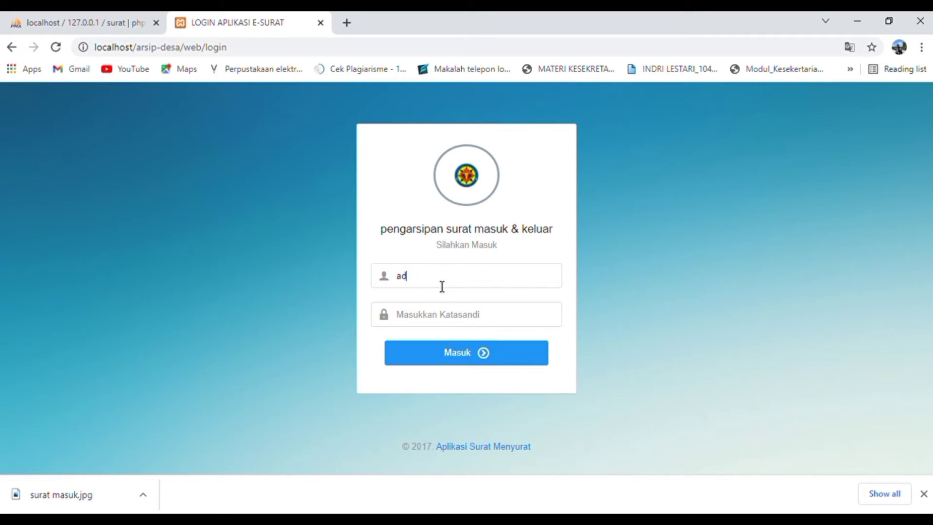
type("min2")
left_click(452, 321)
type("•••")
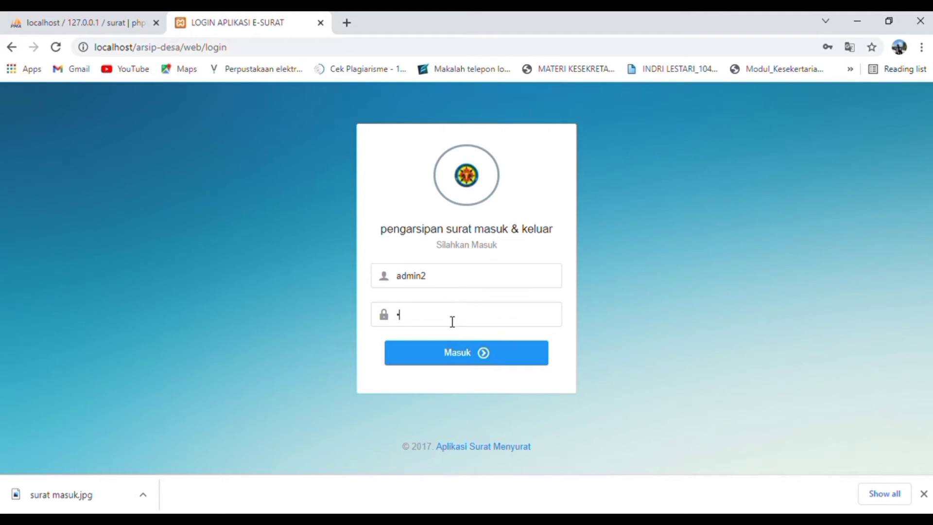
type("•••")
left_click(464, 358)
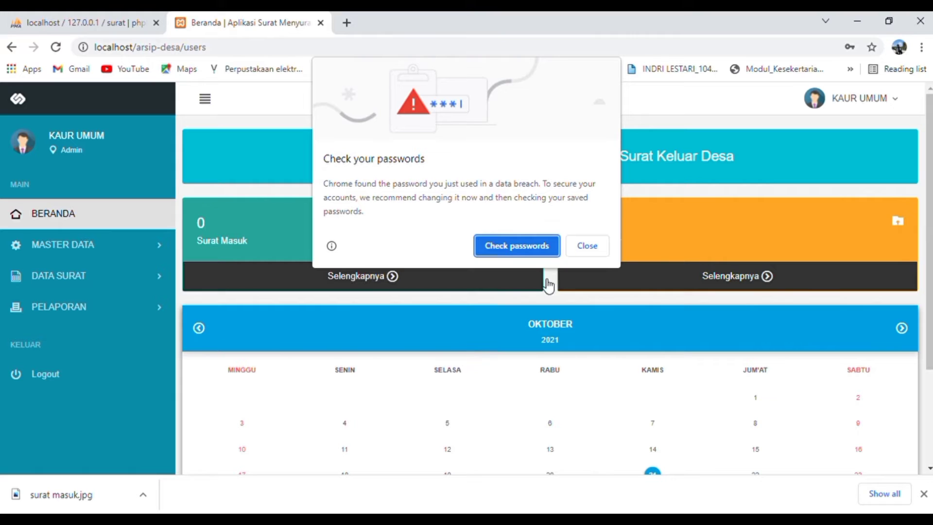
left_click(588, 246)
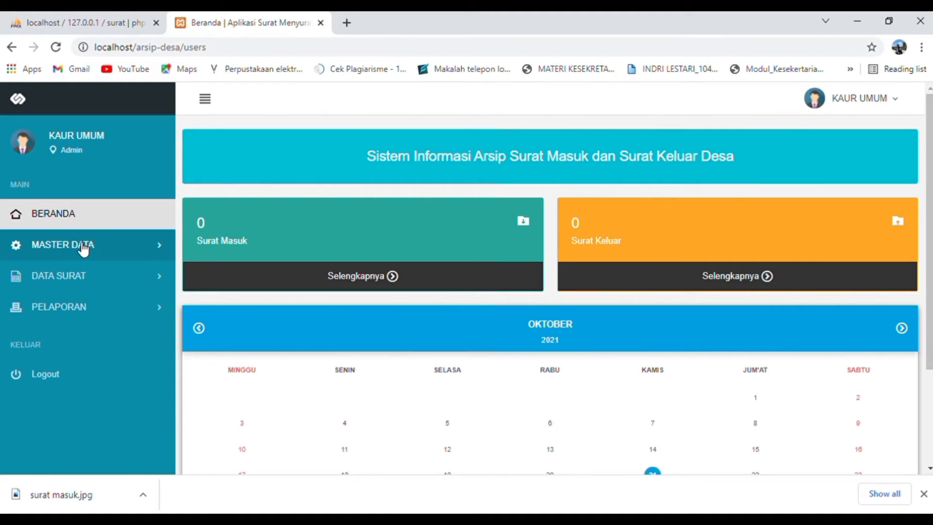
Step: Open the Bagian list under Master Data to examine the village departments
left_click(100, 258)
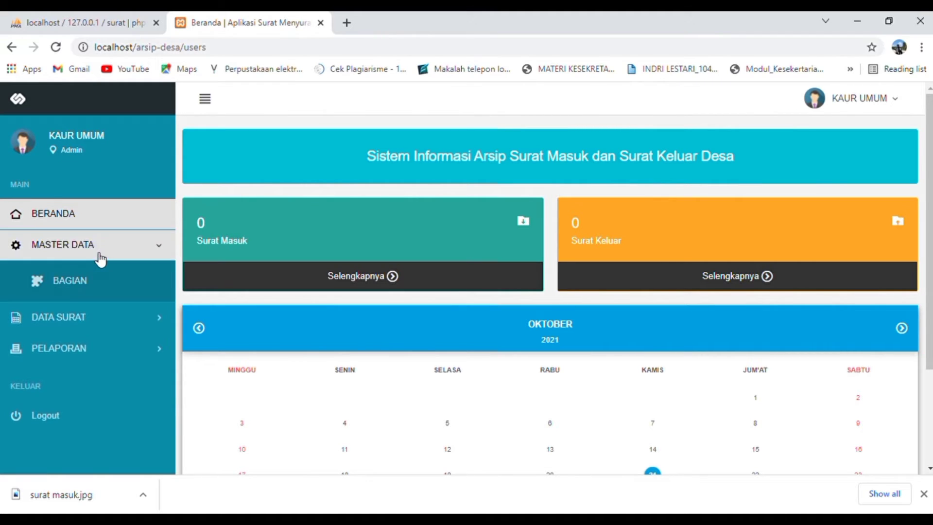
left_click(84, 287)
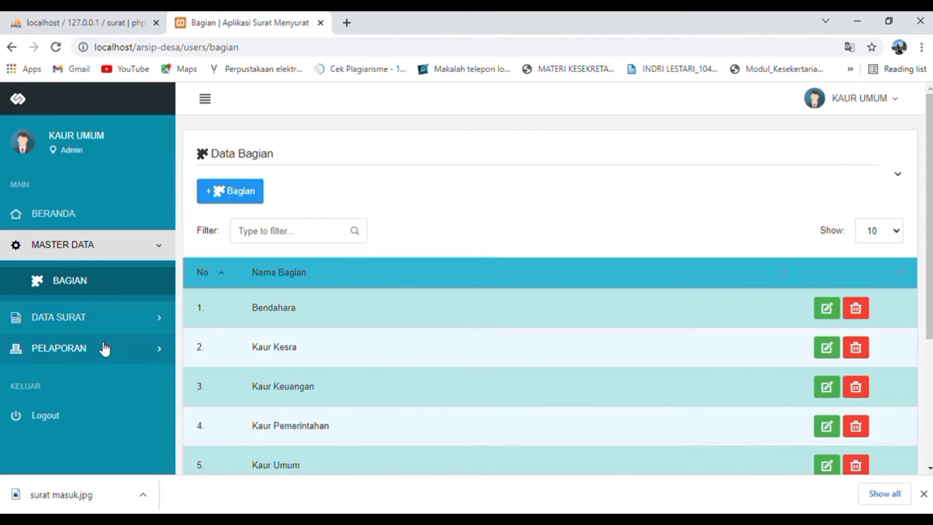
Step: Examine the Surat Masuk and Surat Keluar lists under Data Surat, and return to Surat Masuk
left_click(116, 322)
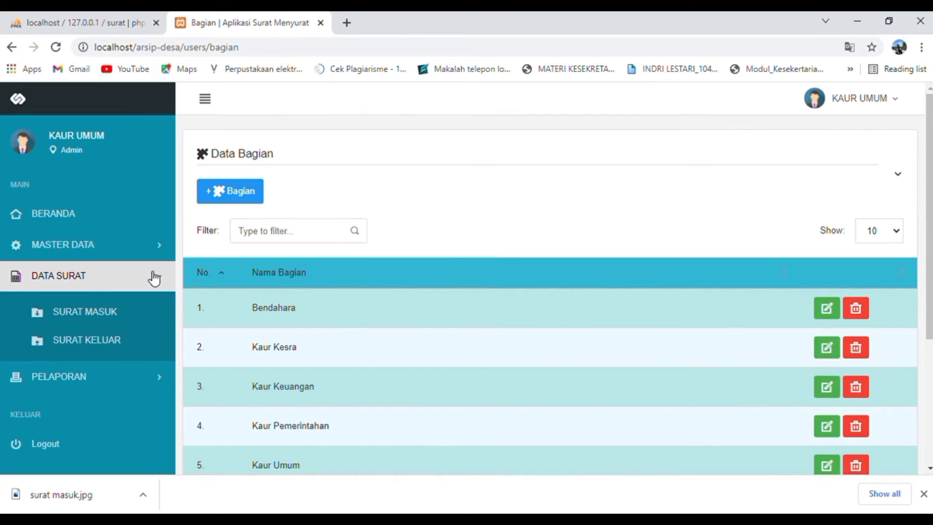
left_click(126, 314)
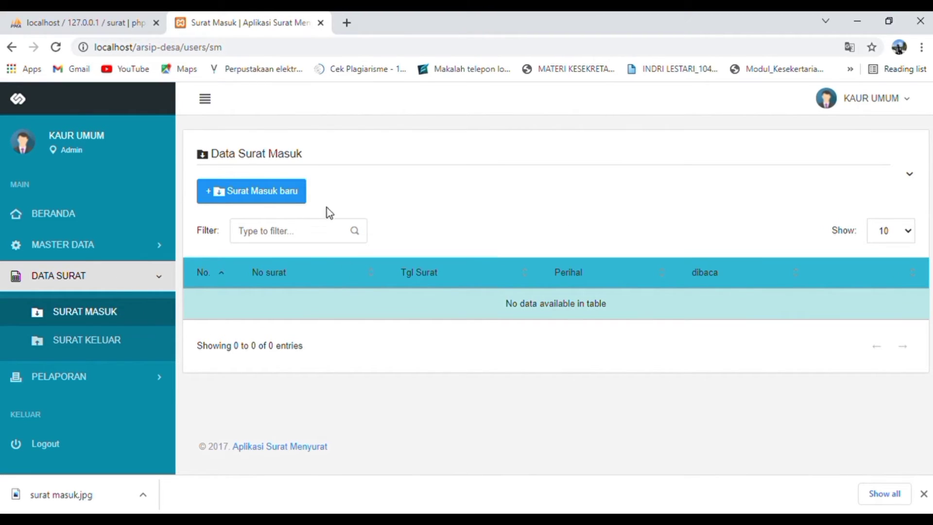
left_click(101, 346)
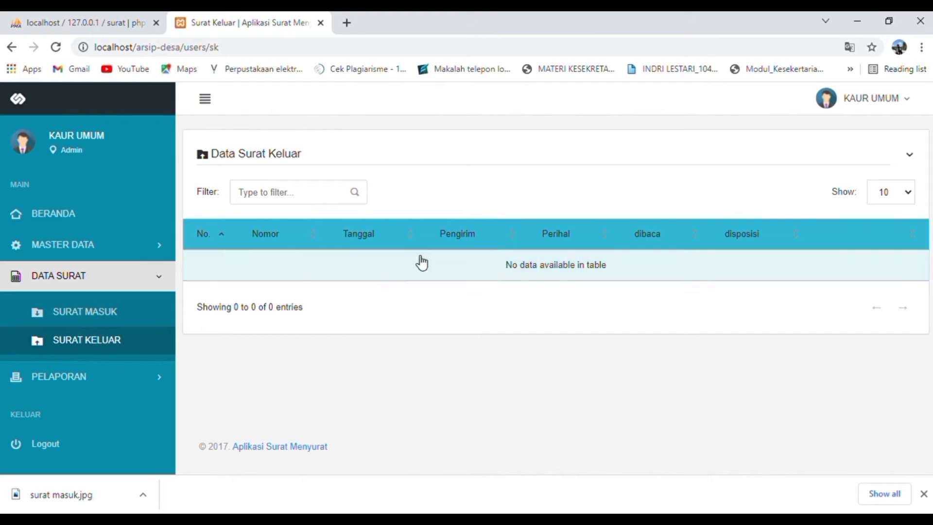
left_click(112, 309)
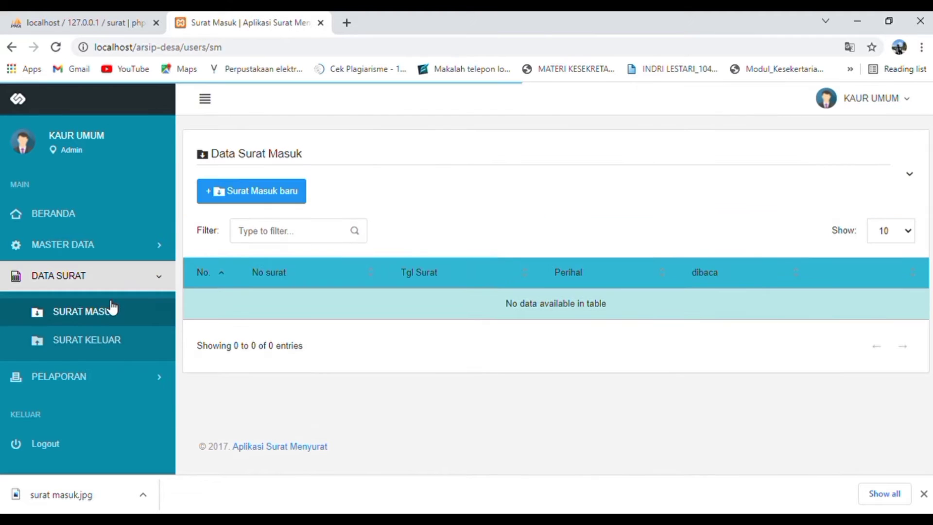
Step: Start a new incoming letter with recipient KAUR UMUM and the subject "Undangan Rapat"
left_click(275, 204)
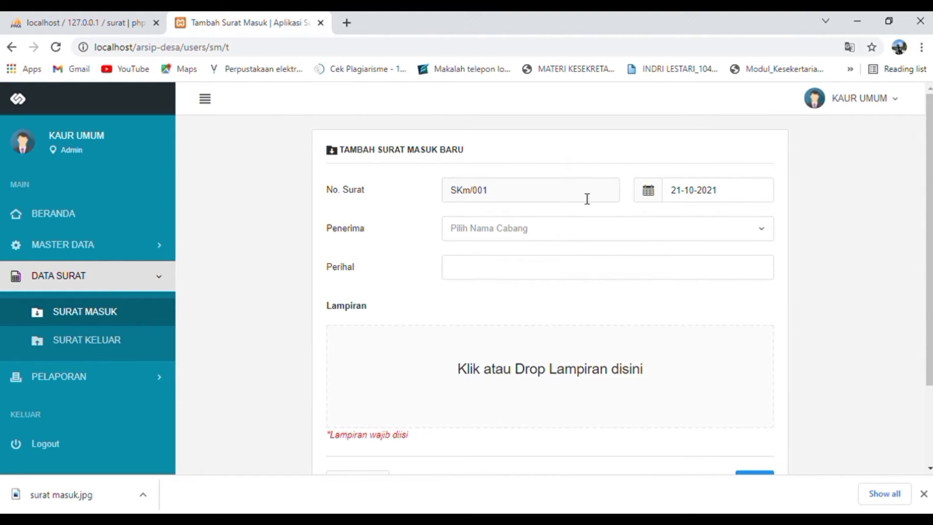
left_click(610, 235)
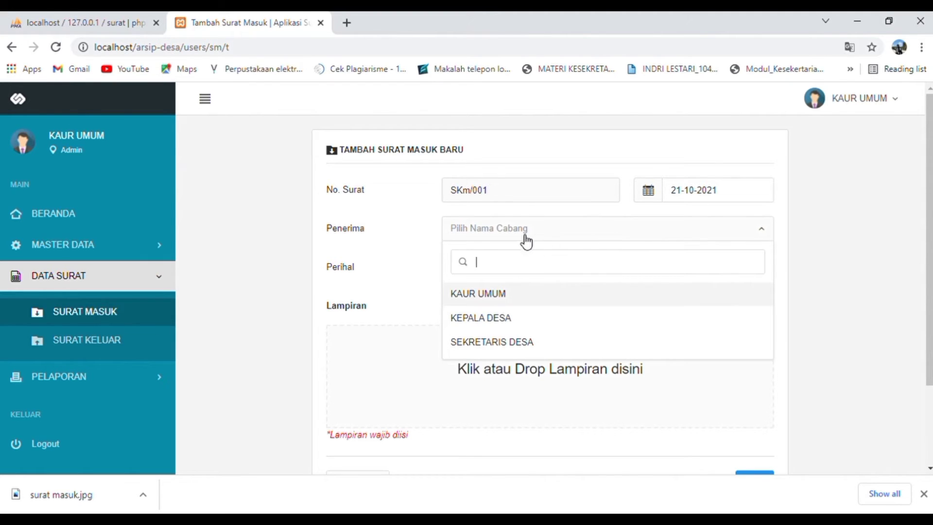
left_click(515, 295)
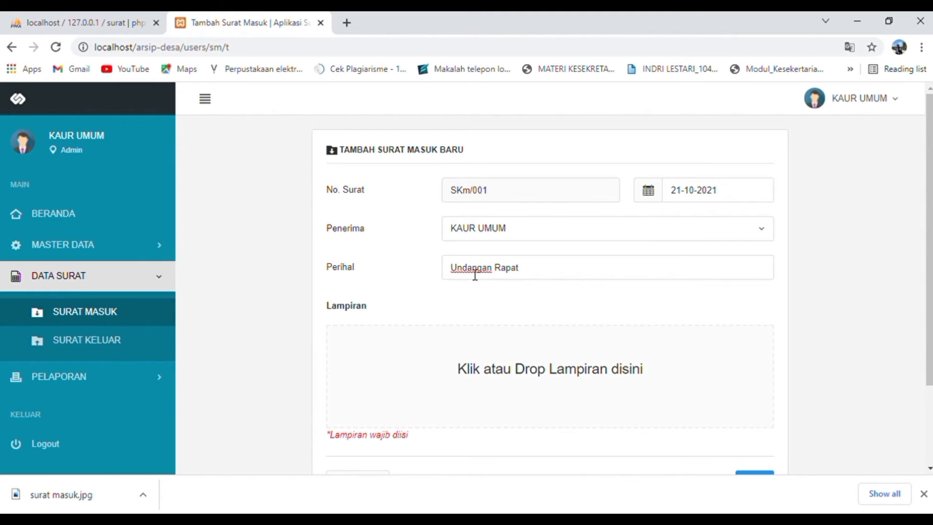
Step: Attach surat masuk.jpg to the incoming letter, send it and acknowledge the confirmation
left_click(558, 380)
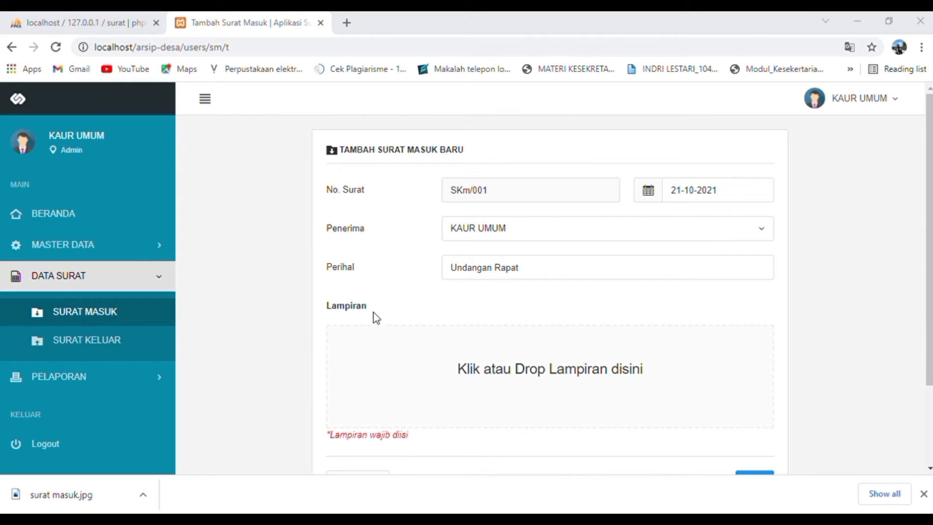
left_click(352, 324)
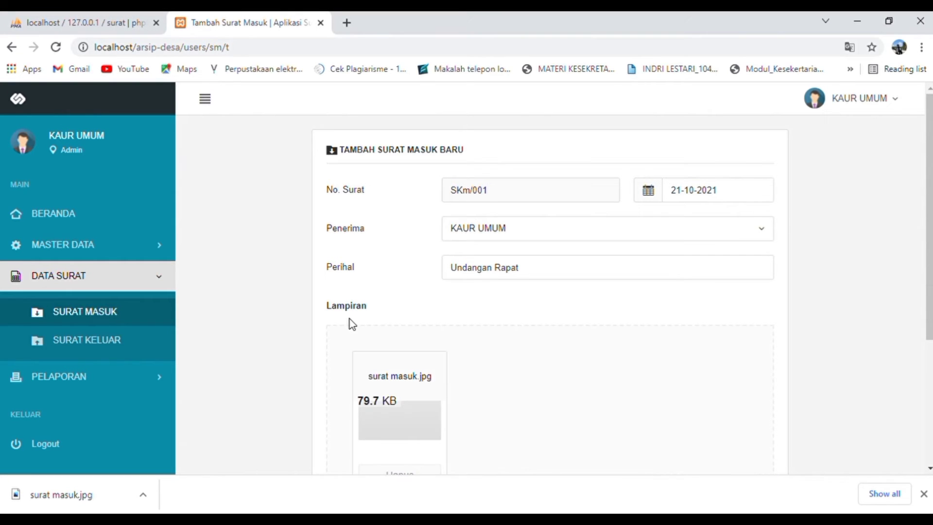
left_click_drag(929, 253, 929, 333)
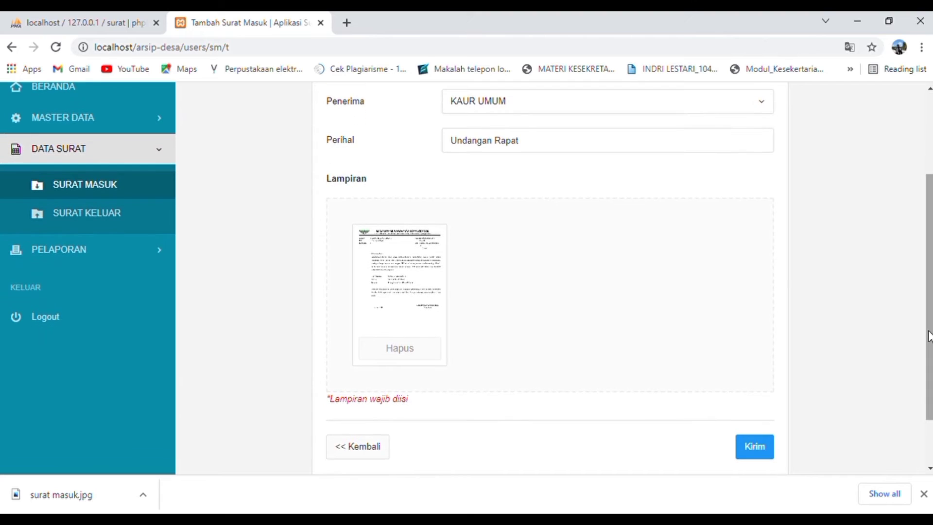
left_click(764, 457)
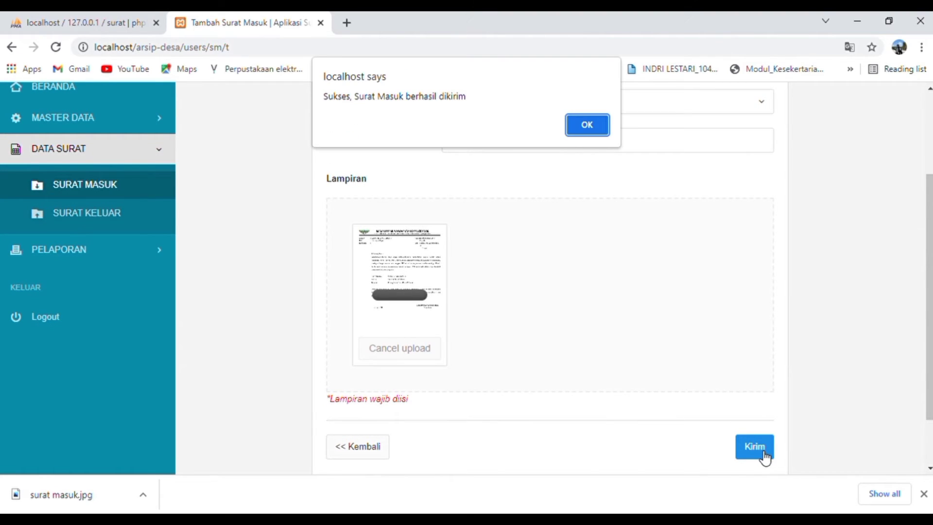
left_click(581, 130)
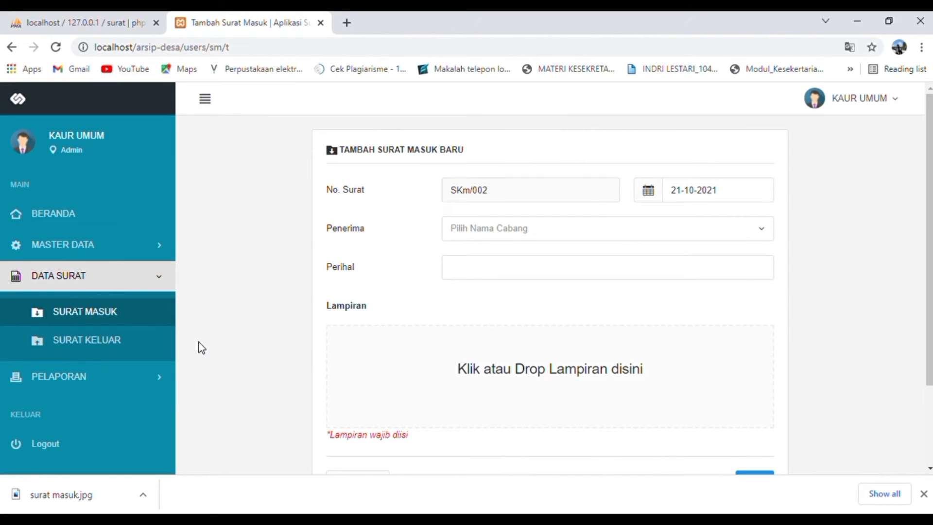
Step: Check the Surat Masuk list for the sent letter and view the Surat Masuk and Surat Keluar report pages under Pelaporan
left_click(104, 346)
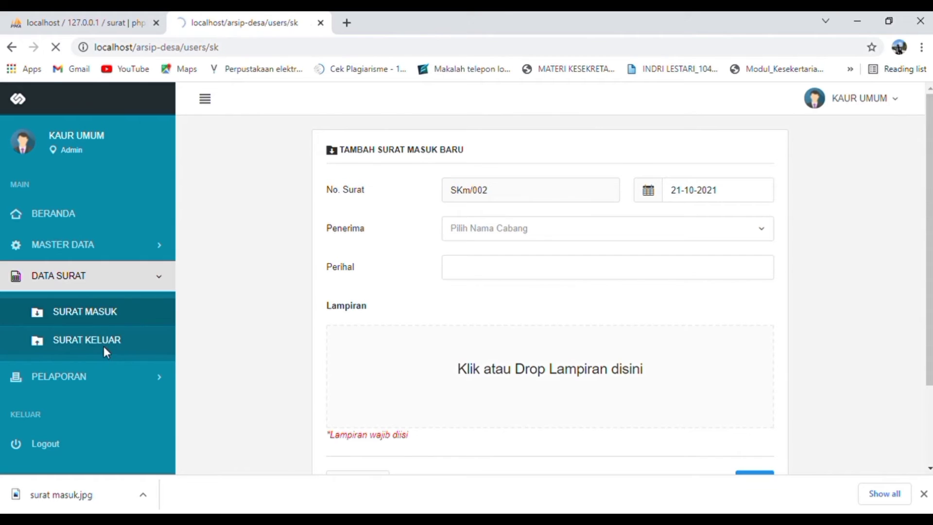
left_click(122, 320)
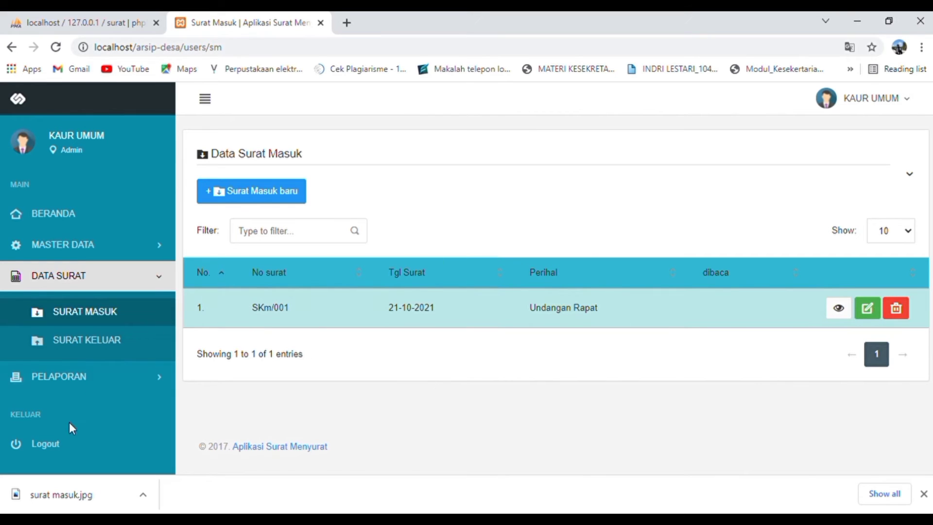
left_click(102, 383)
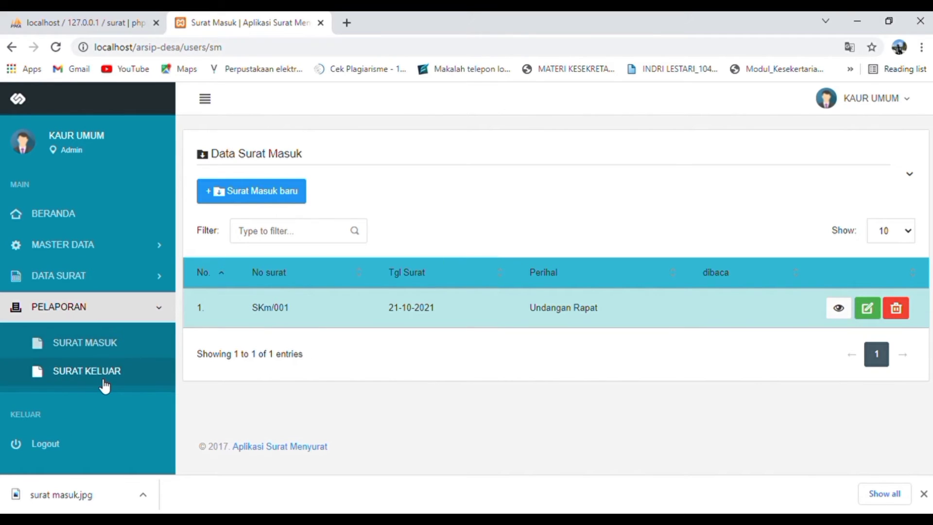
left_click(130, 335)
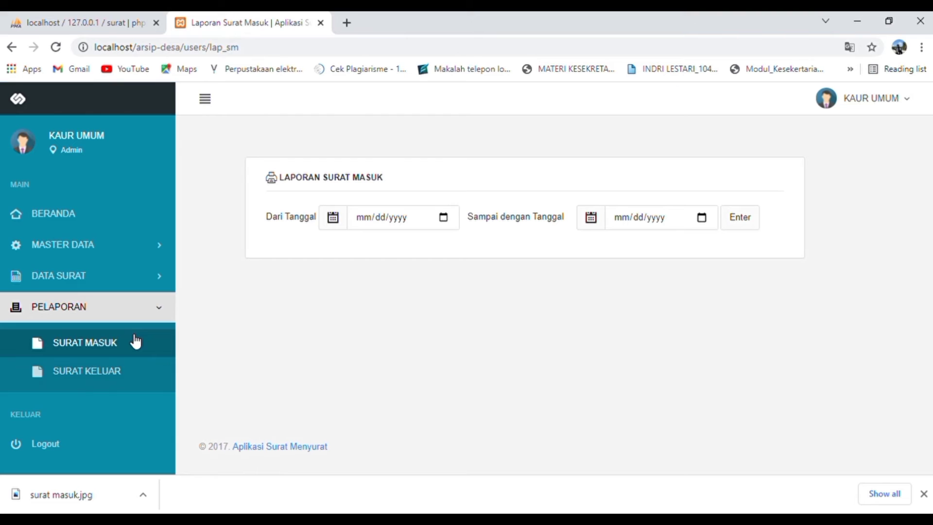
left_click(122, 366)
Step: Log out, log back in as user with the account password, and dismiss the browser's password warning
left_click(42, 445)
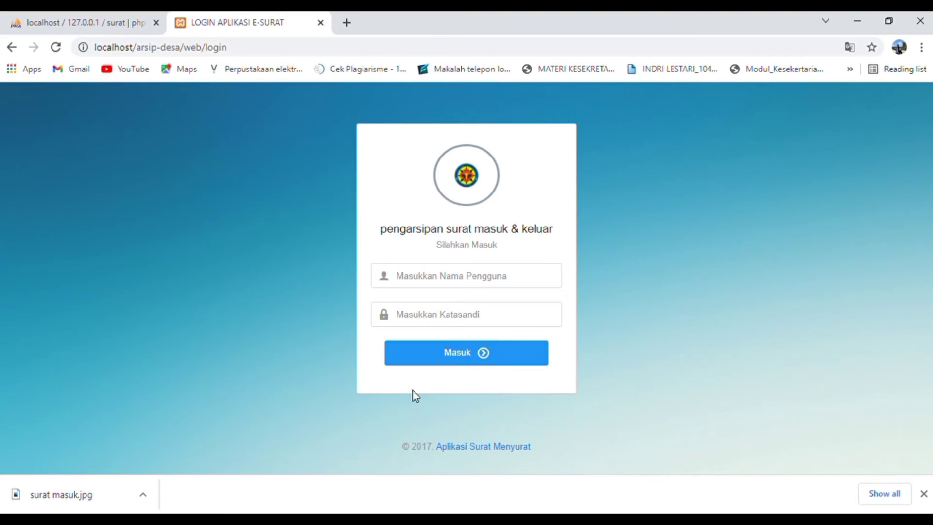
left_click(503, 287)
type("user")
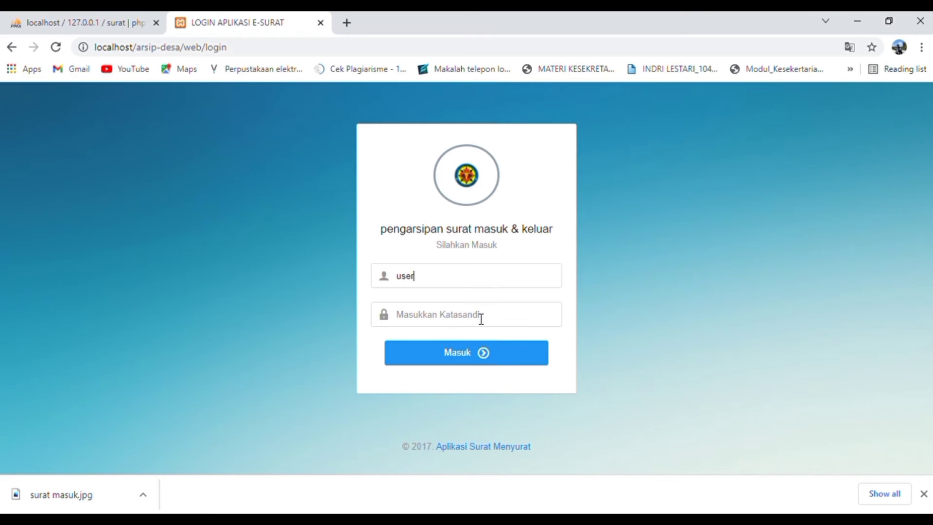
type("us")
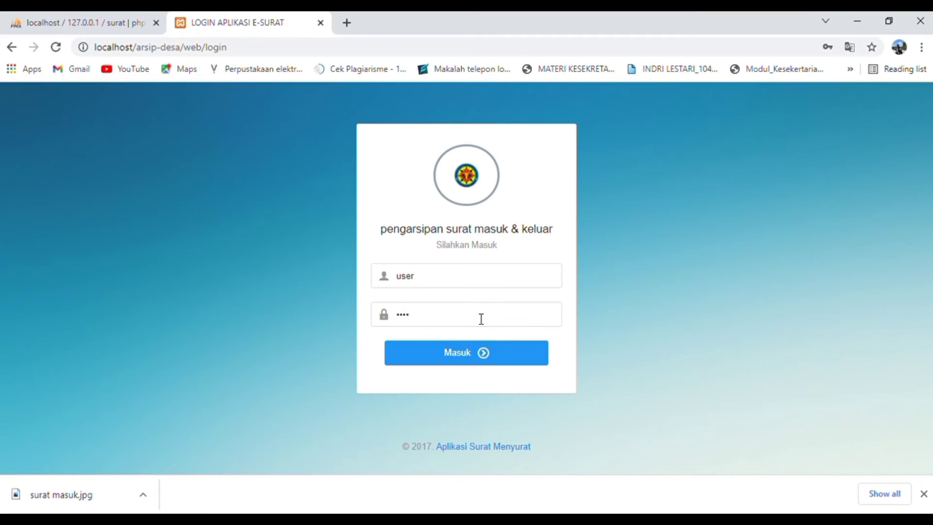
type("er")
left_click(481, 353)
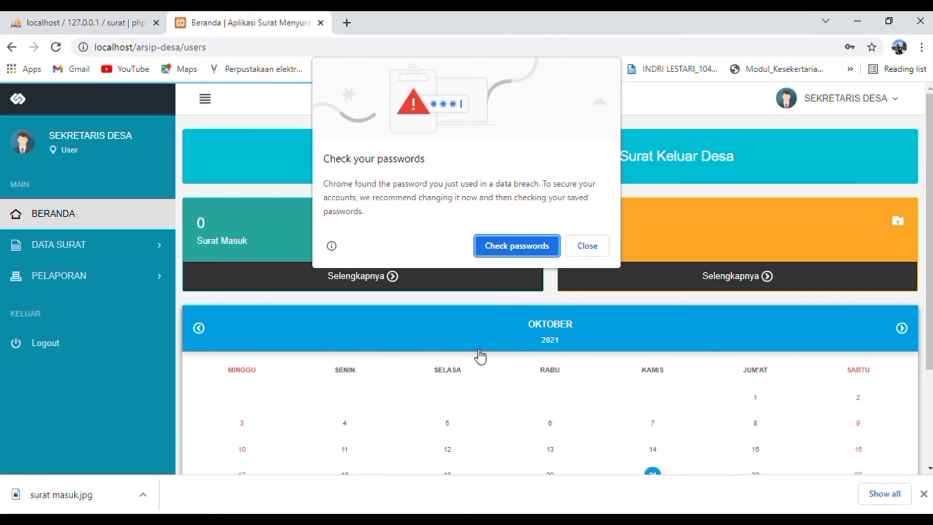
left_click(588, 247)
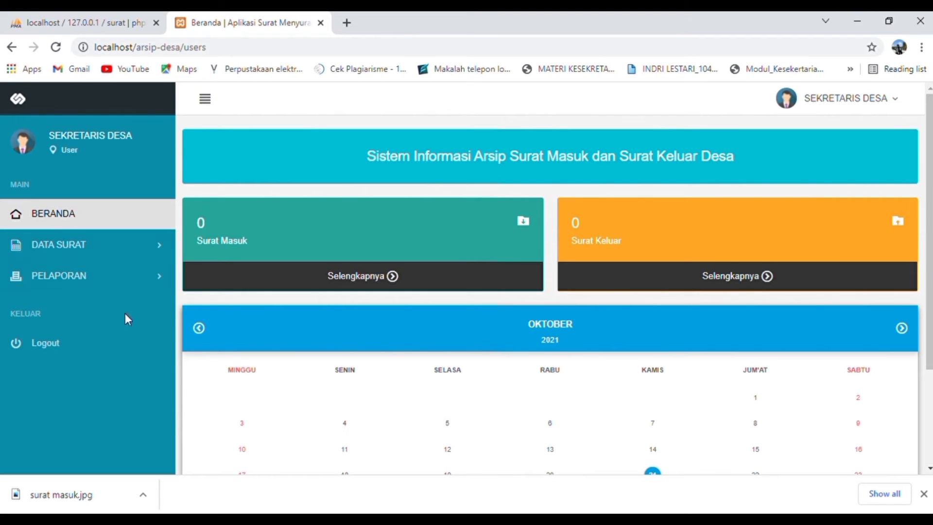
Step: Examine the Surat Masuk and Surat Keluar lists available to the Sekretaris Desa account
left_click(126, 248)
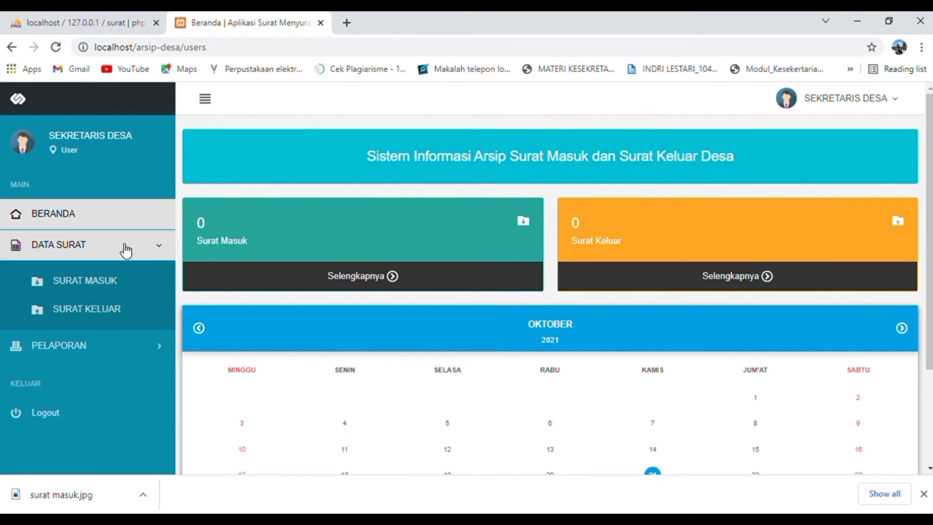
left_click(122, 293)
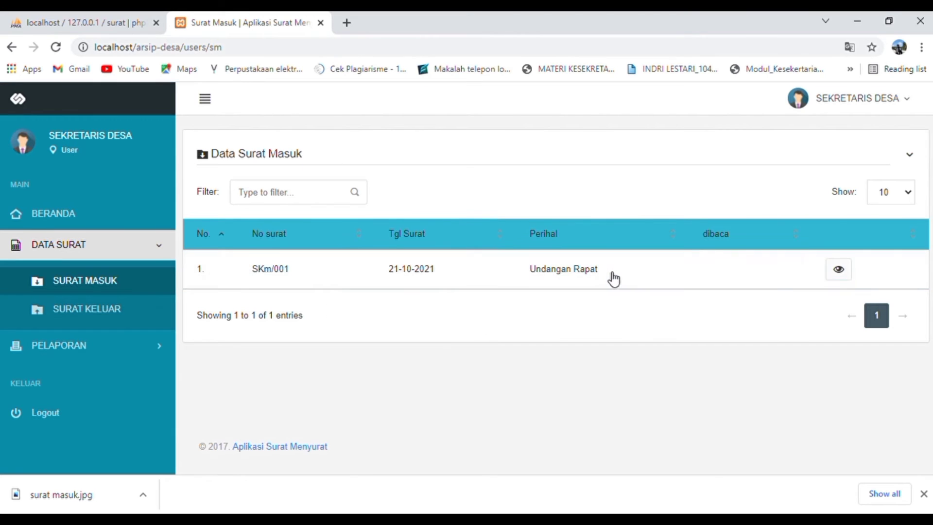
left_click(85, 309)
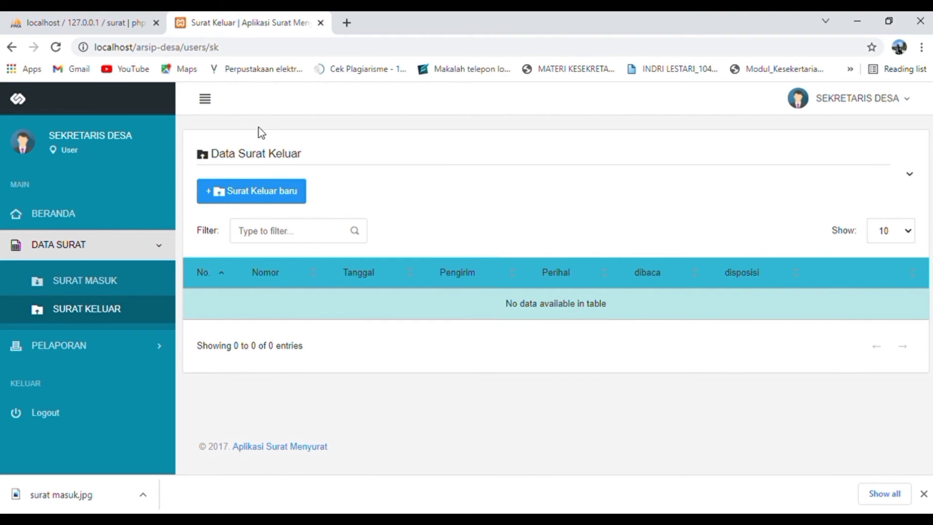
Step: Open the details of incoming letter SKm/001, view its attachment surat_masuk.jpg and close the attachment
left_click(130, 291)
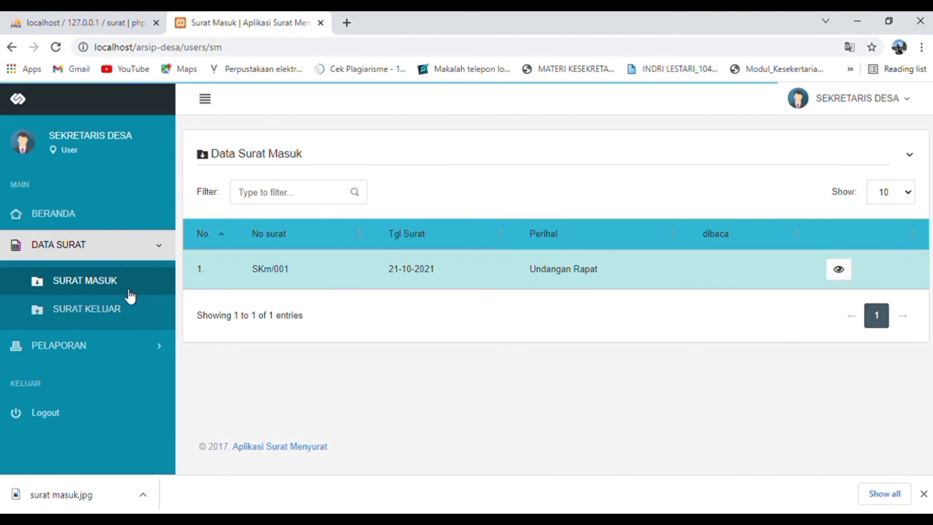
left_click(839, 270)
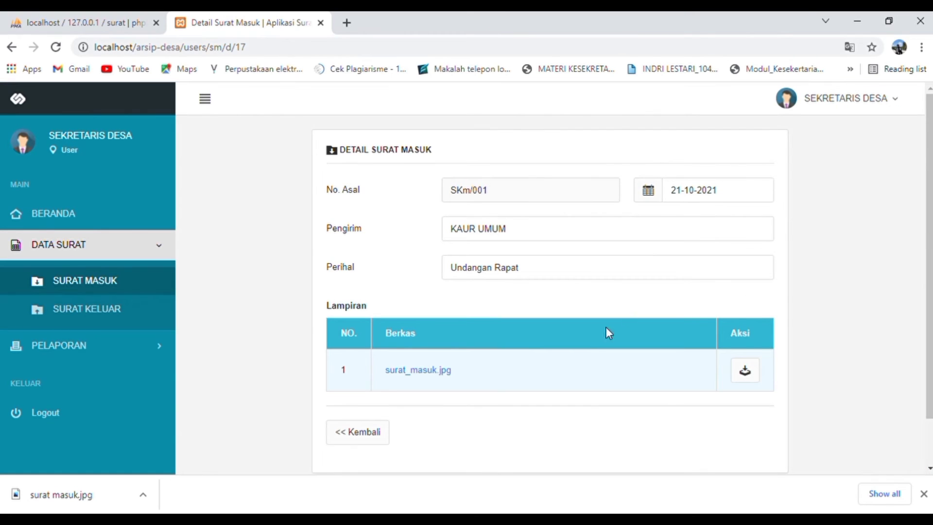
left_click(431, 372)
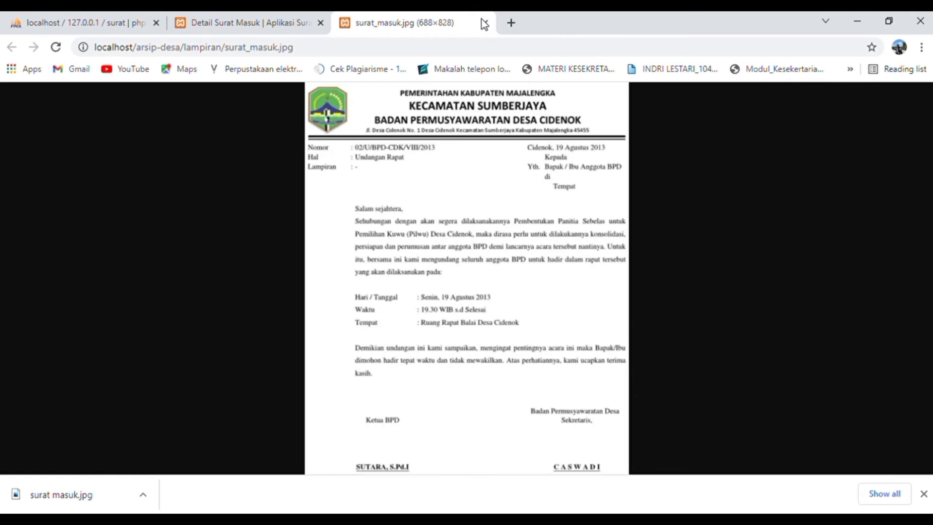
left_click(484, 23)
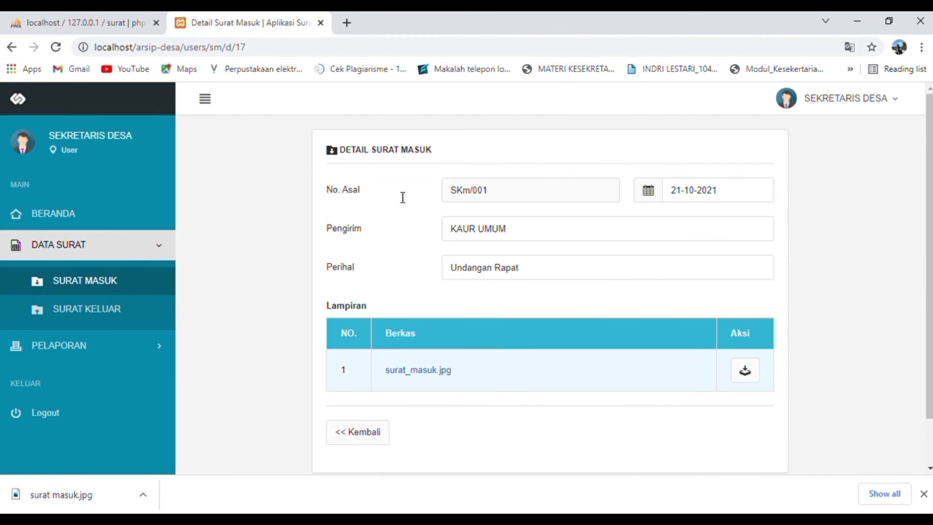
Step: Review the Surat Keluar list and both report pages under Pelaporan, and return to Beranda
left_click(103, 315)
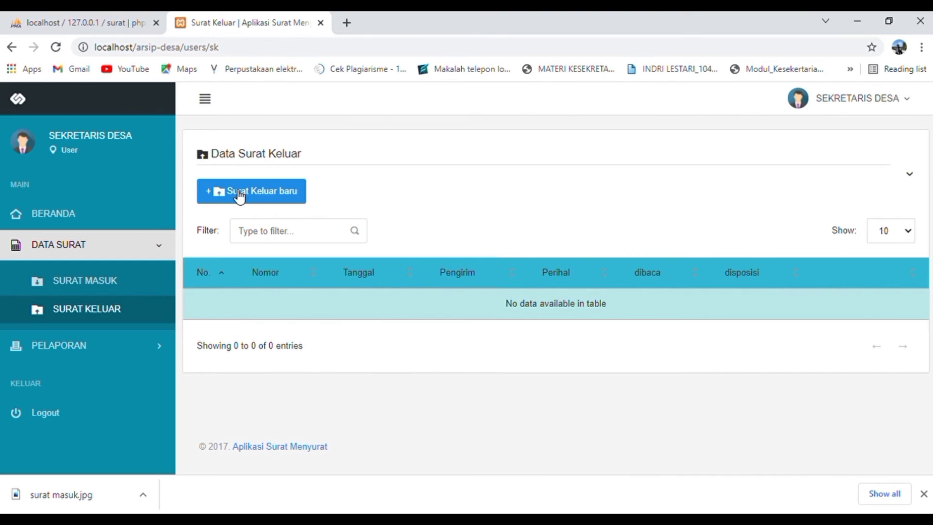
left_click(86, 345)
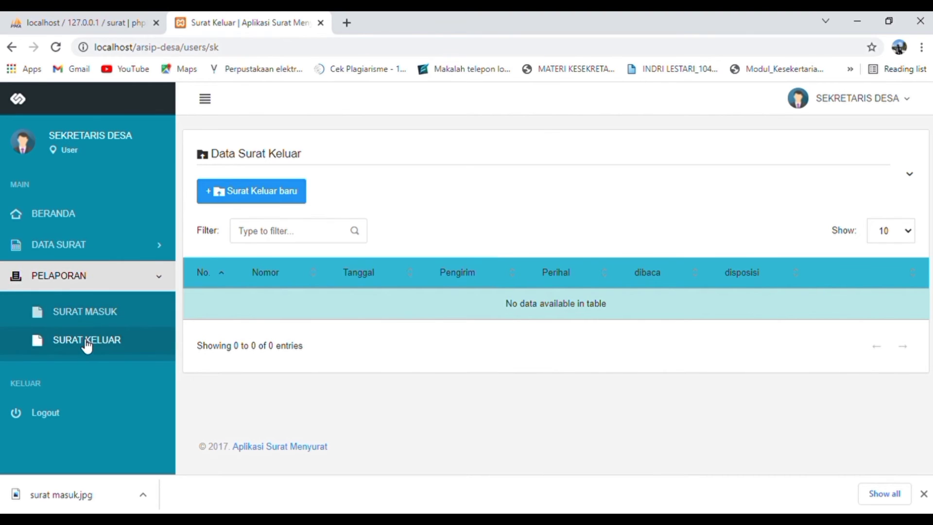
left_click(131, 313)
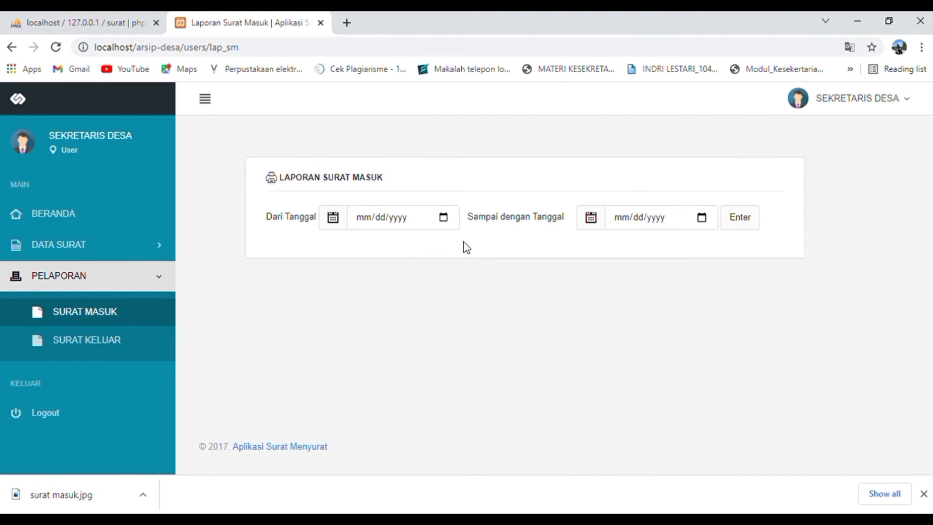
left_click(111, 342)
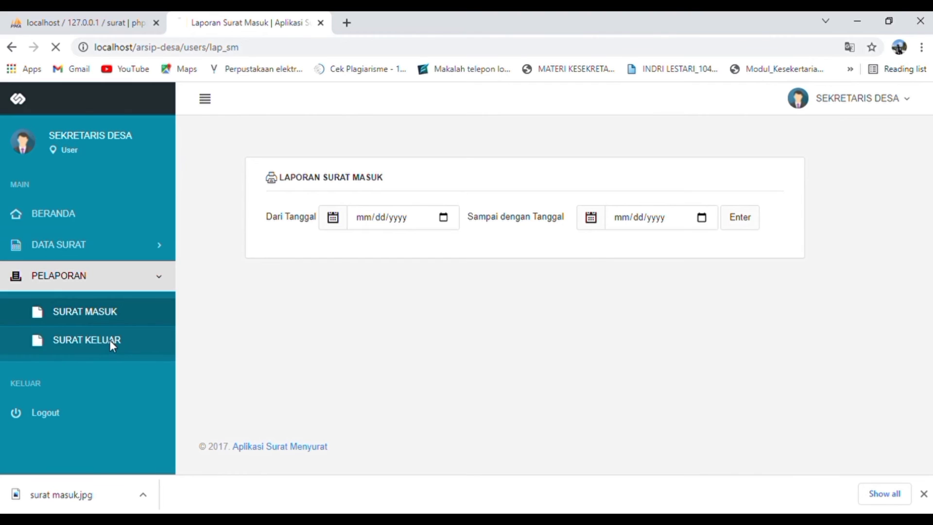
left_click(110, 214)
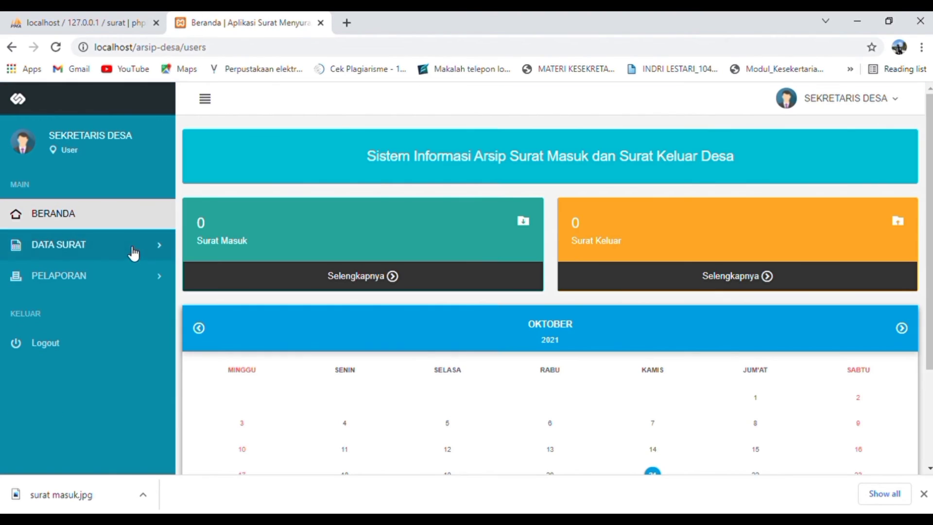
Step: Open a blank form for a new outgoing letter from the Surat Keluar list to examine its fields
left_click(134, 253)
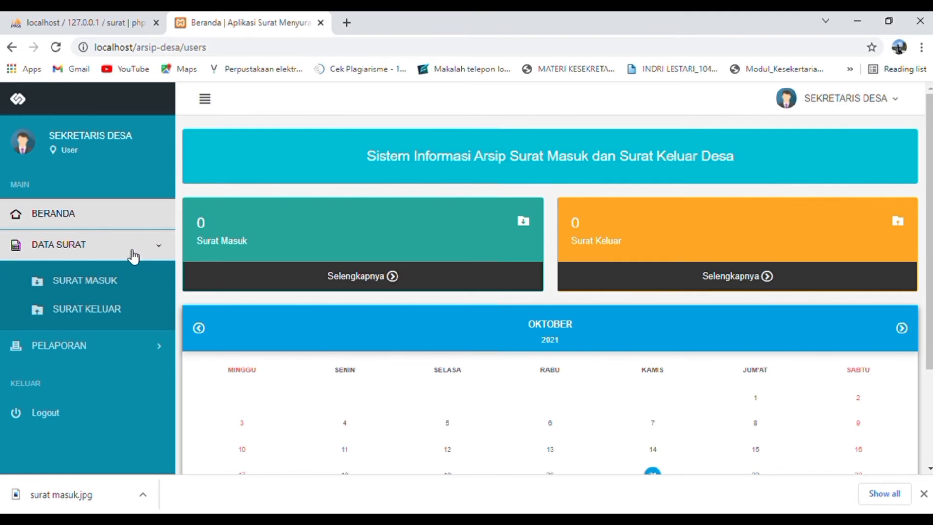
left_click(125, 307)
left_click(251, 191)
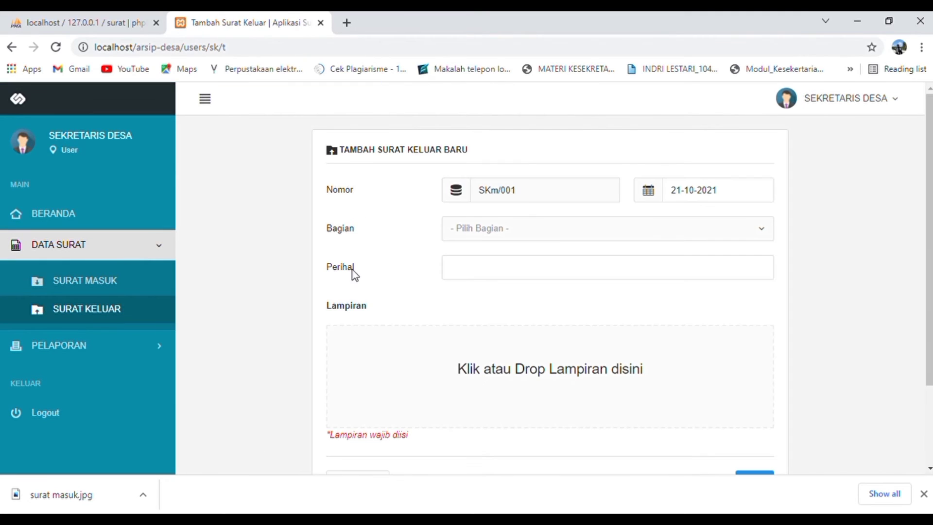
Step: Log out of the Sekretaris Desa account and log in as admin with the account password
left_click(57, 417)
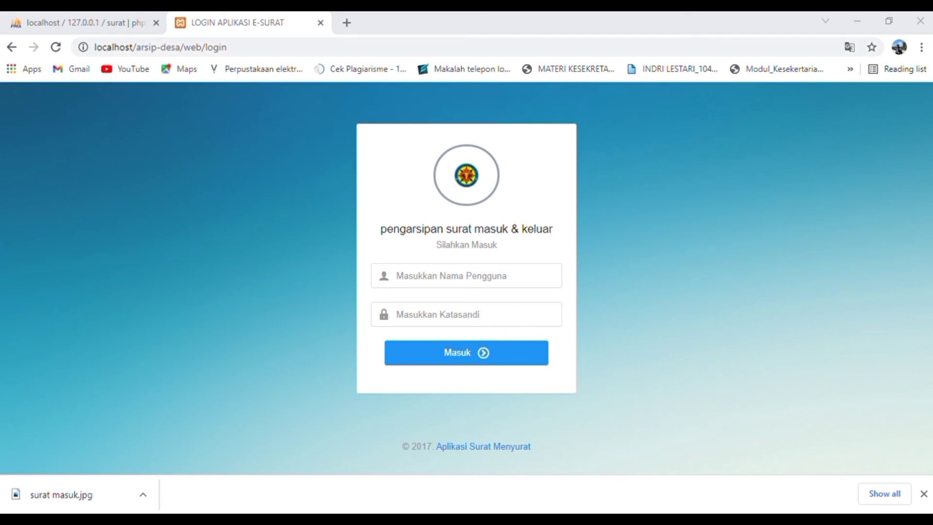
left_click(382, 359)
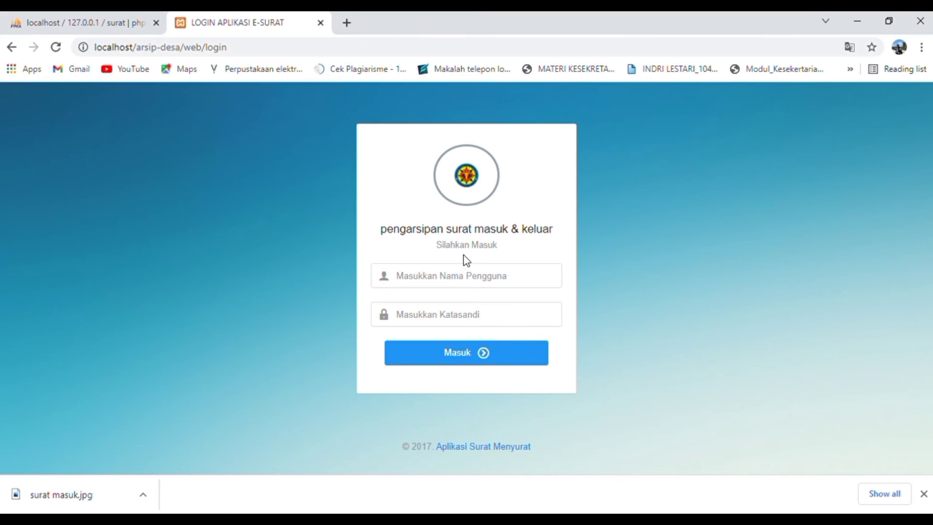
type("admin")
key("Return")
type("ad")
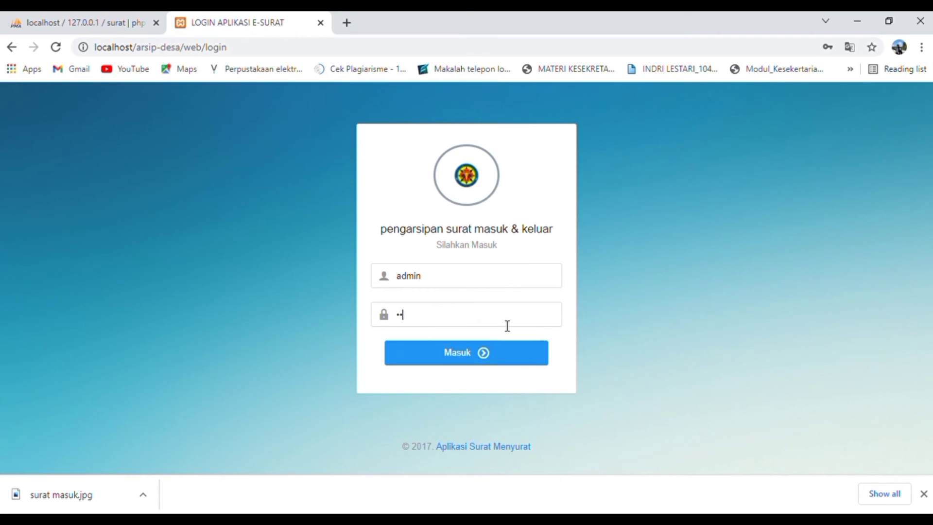
type("min")
left_click(506, 352)
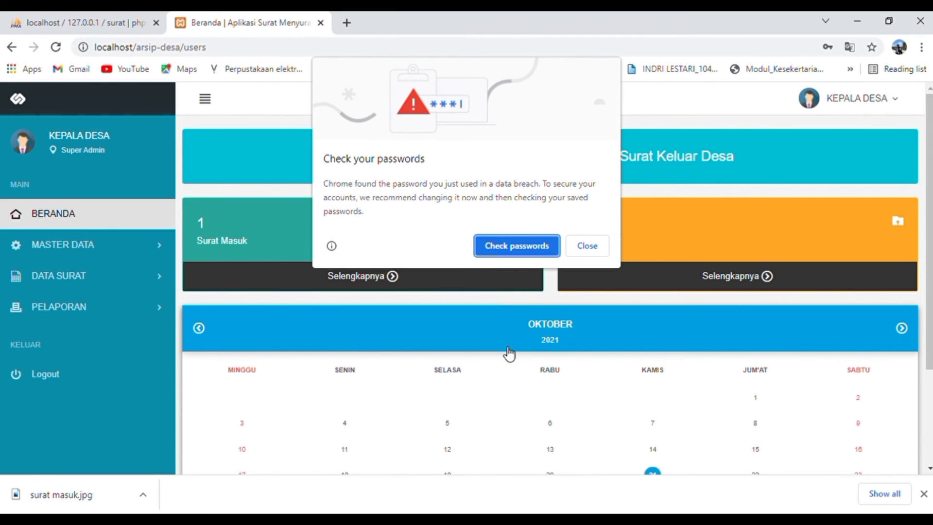
Step: Dismiss the browser's password warning and review the User and Bagian lists under Master Data
left_click(588, 247)
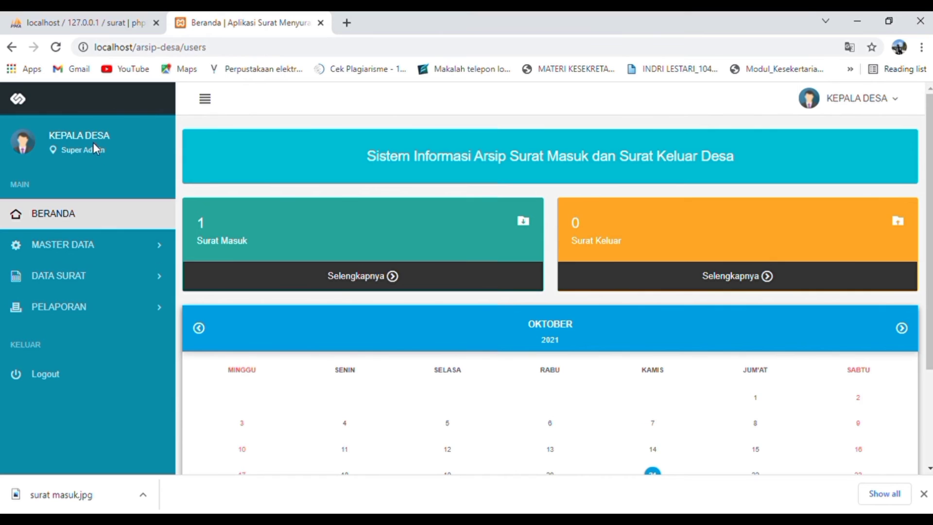
left_click(105, 254)
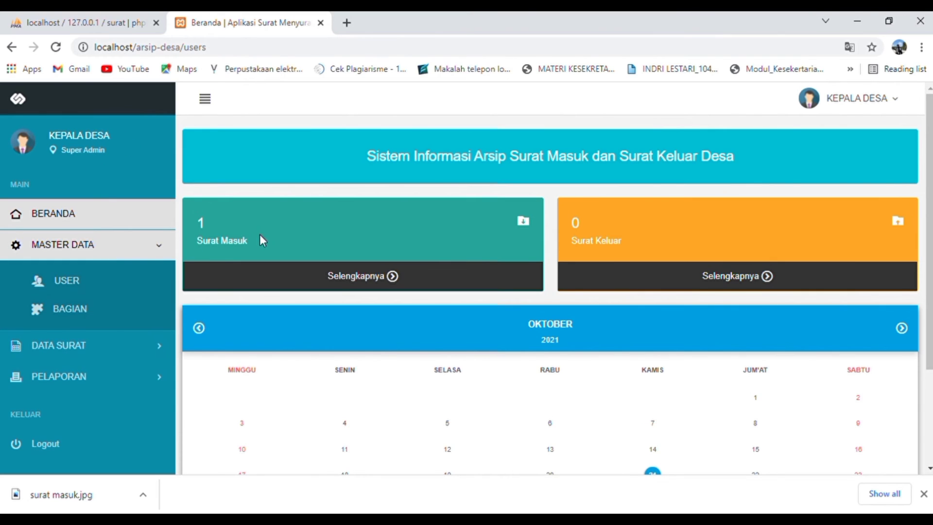
left_click(115, 279)
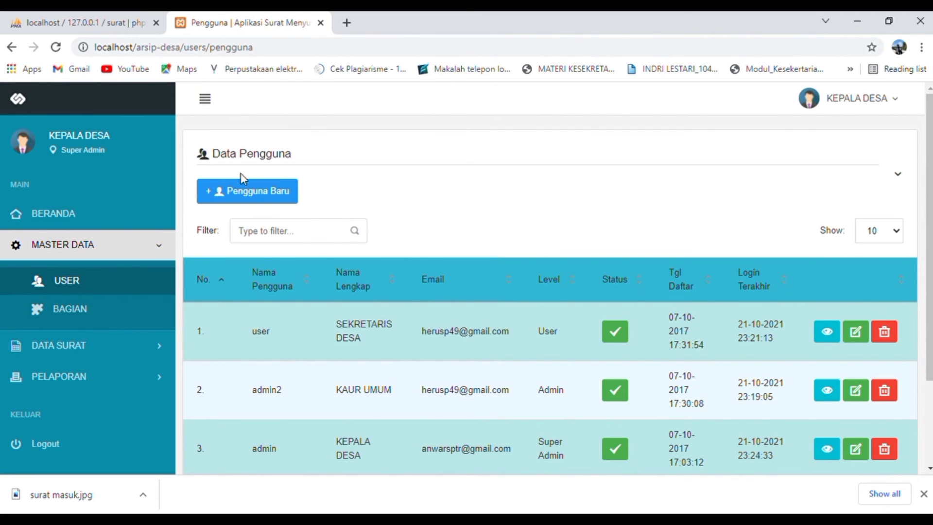
left_click(110, 307)
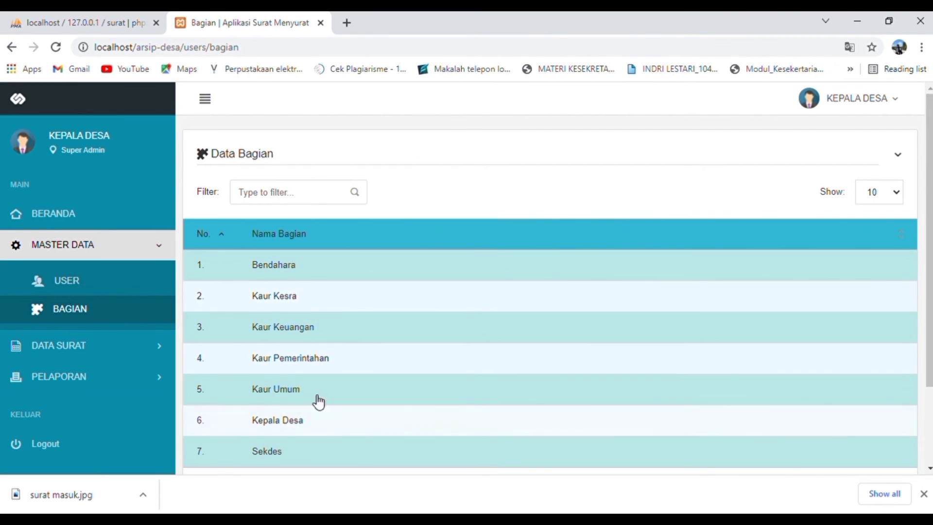
Step: Open the details of incoming letter SKm/001 from the Surat Masuk list, view its attachment surat_masuk.jpg and close the attachment
left_click(120, 344)
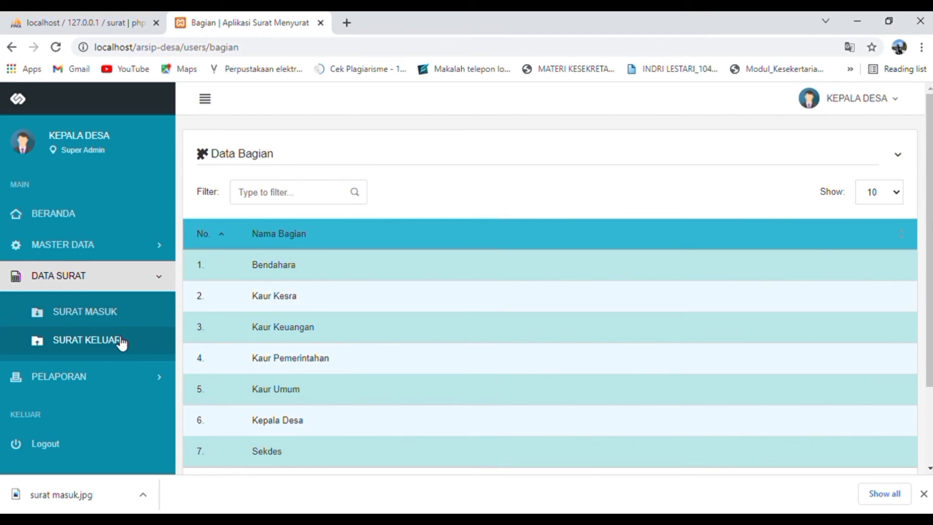
left_click(137, 321)
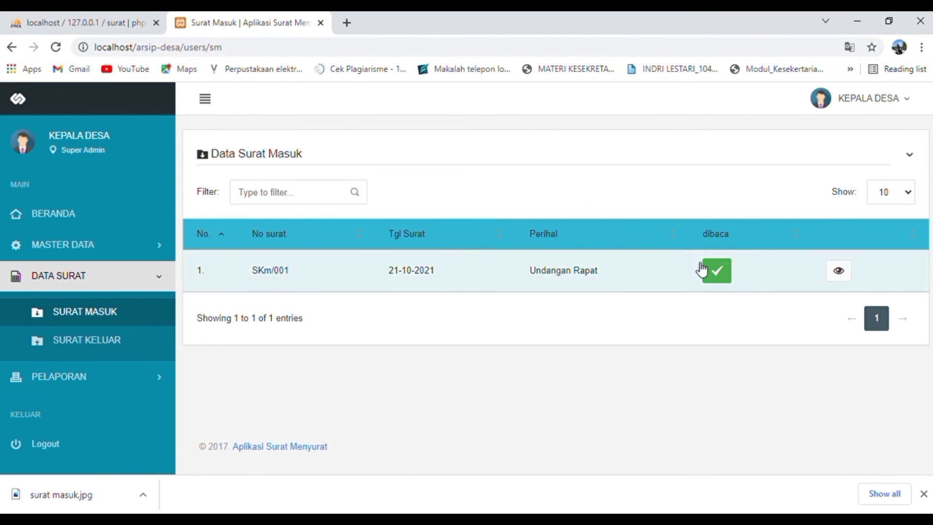
left_click(839, 272)
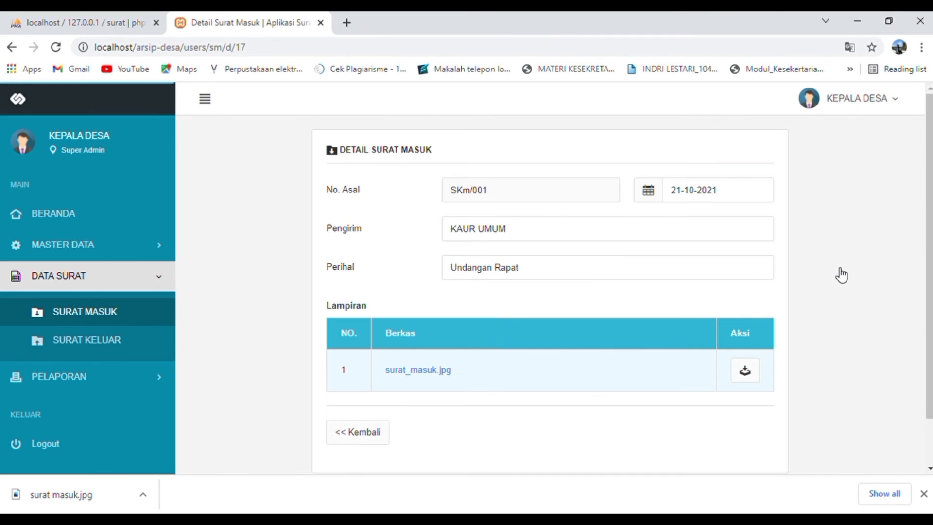
left_click(430, 382)
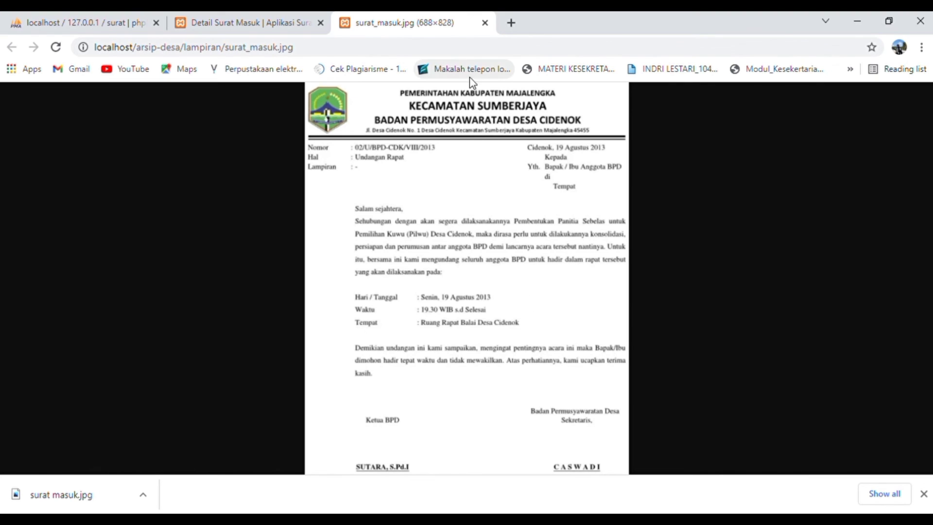
left_click(485, 23)
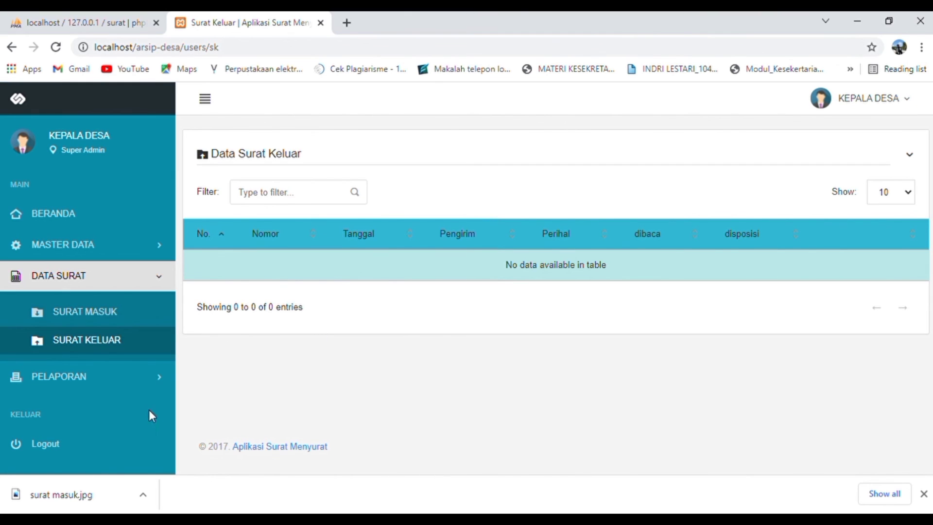
Step: Review the Surat Keluar list and the Surat Masuk report page, and return to the full user list under Master Data
left_click(130, 378)
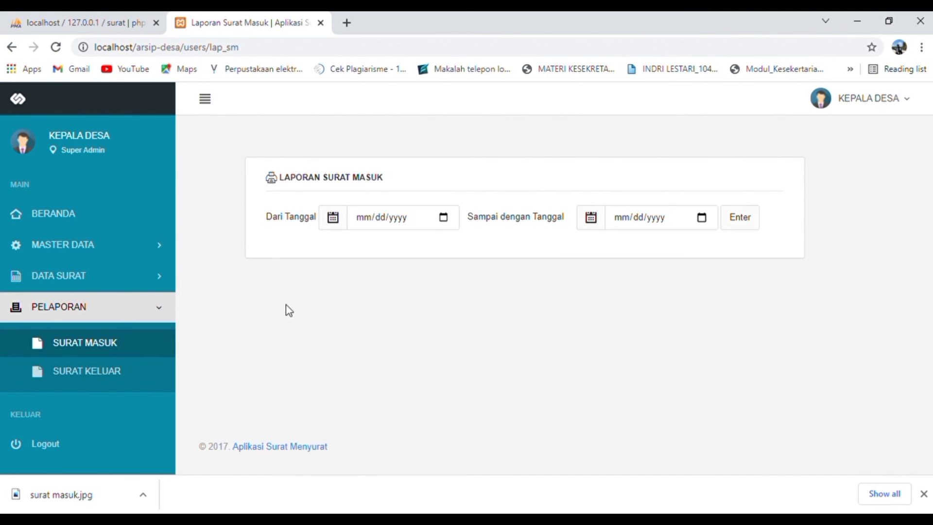
left_click(124, 247)
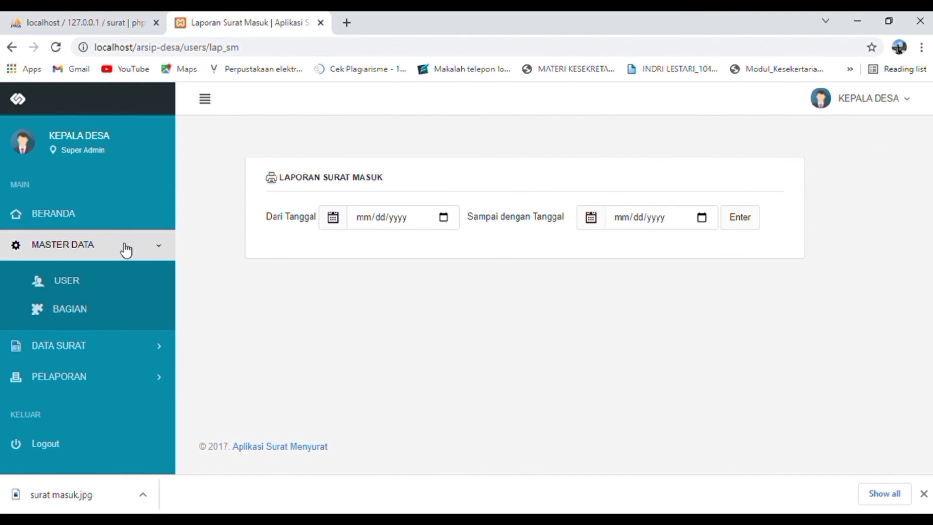
left_click(122, 292)
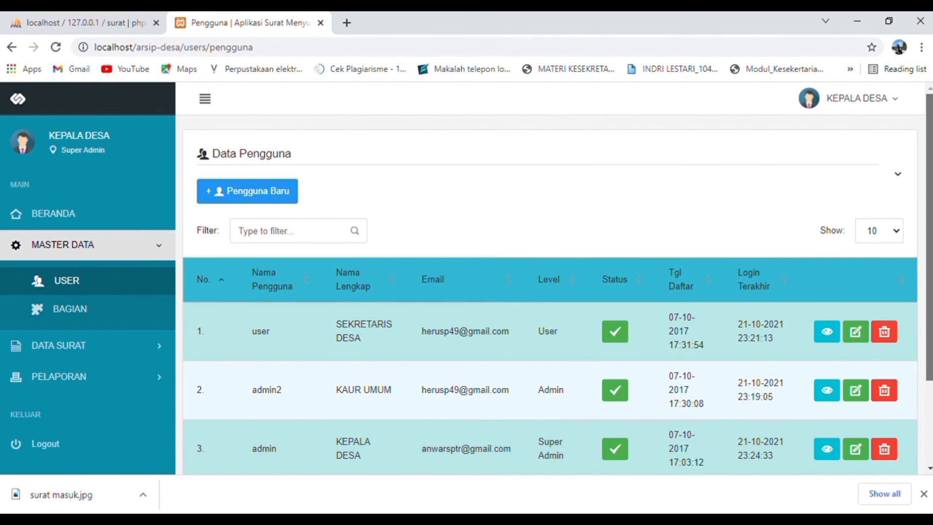
scroll(770, 177, "down", 2)
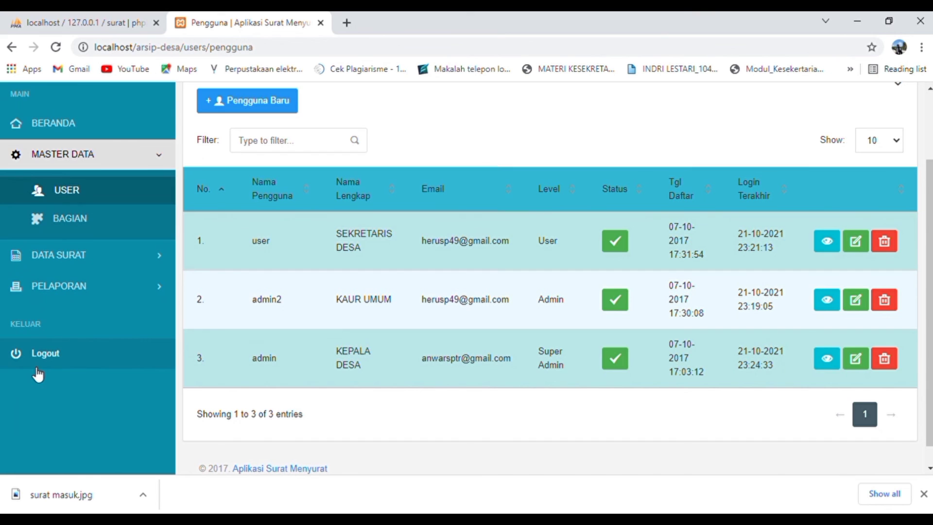